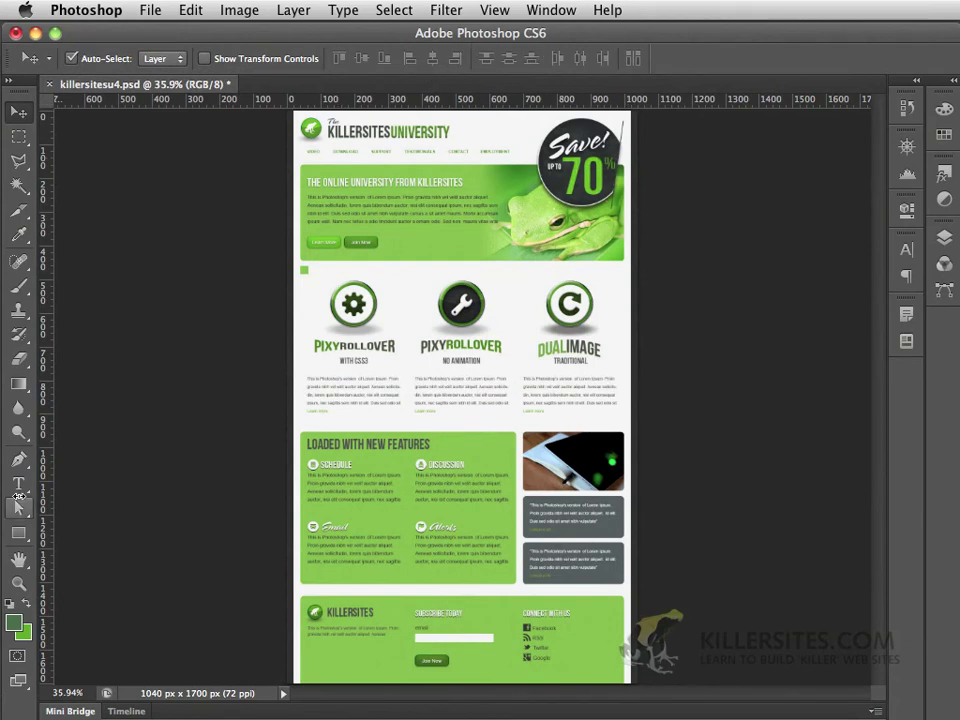
# Browse the killersites PSD files, then inspect the header and green banner at actual pixel size.
pyautogui.click(70, 711)
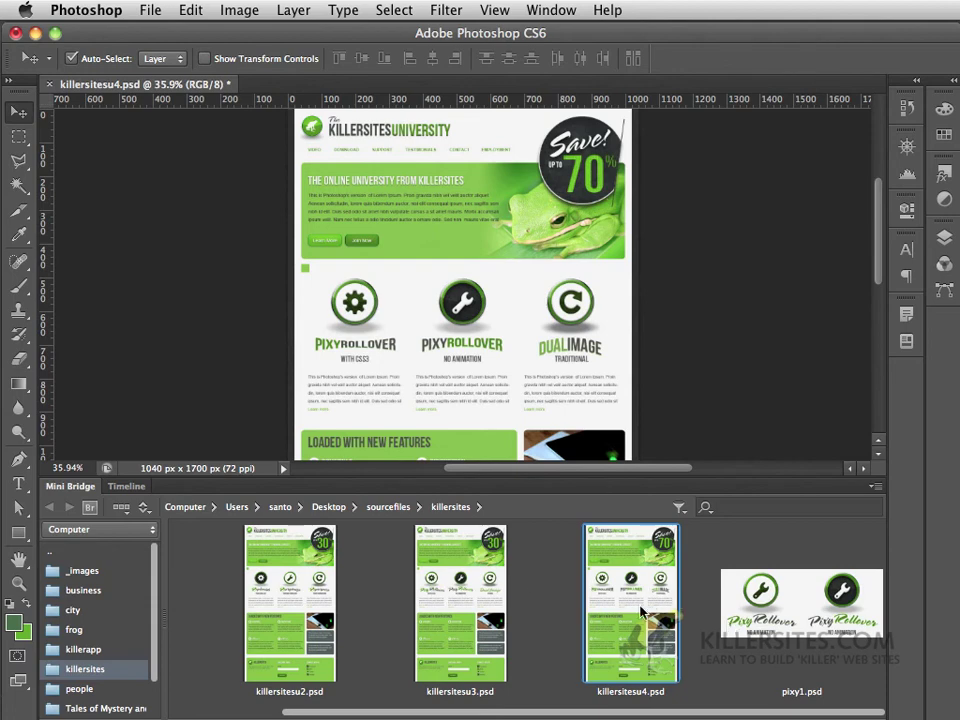
pyautogui.doubleClick(73, 490)
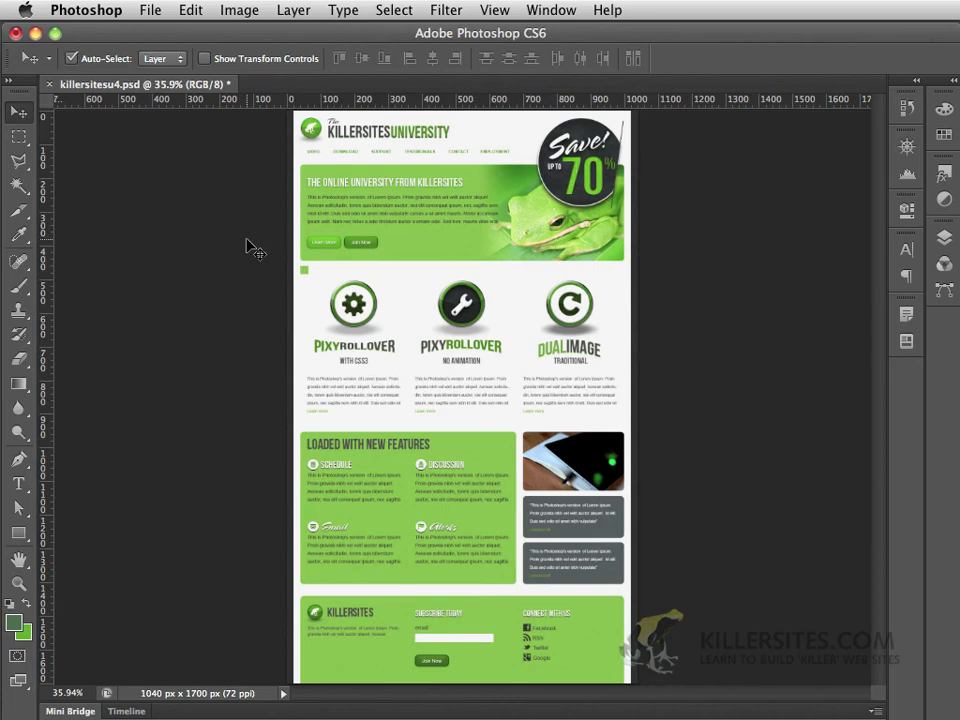
pyautogui.press('super+1')
pyautogui.moveTo(284, 178); pyautogui.dragTo(457, 567)
pyautogui.scroll(8, 457, 567)
pyautogui.hscroll(3, 510, 602)
pyautogui.scroll(-2, 553, 439)
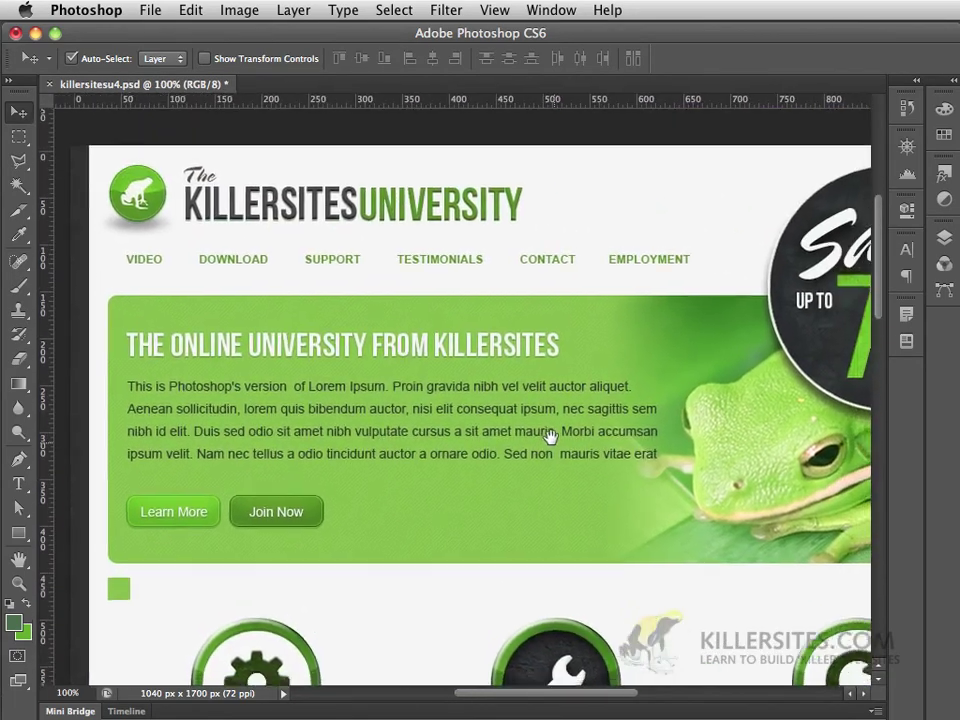
pyautogui.hscroll(3, 549, 435)
pyautogui.moveTo(473, 427); pyautogui.dragTo(535, 360)
# Pan around the header and banner, select and deselect Ellipse 3, then fit the page on screen.
pyautogui.scroll(-8, 535, 360)
pyautogui.hscroll(5, 450, 290)
pyautogui.hscroll(-3, 366, 214)
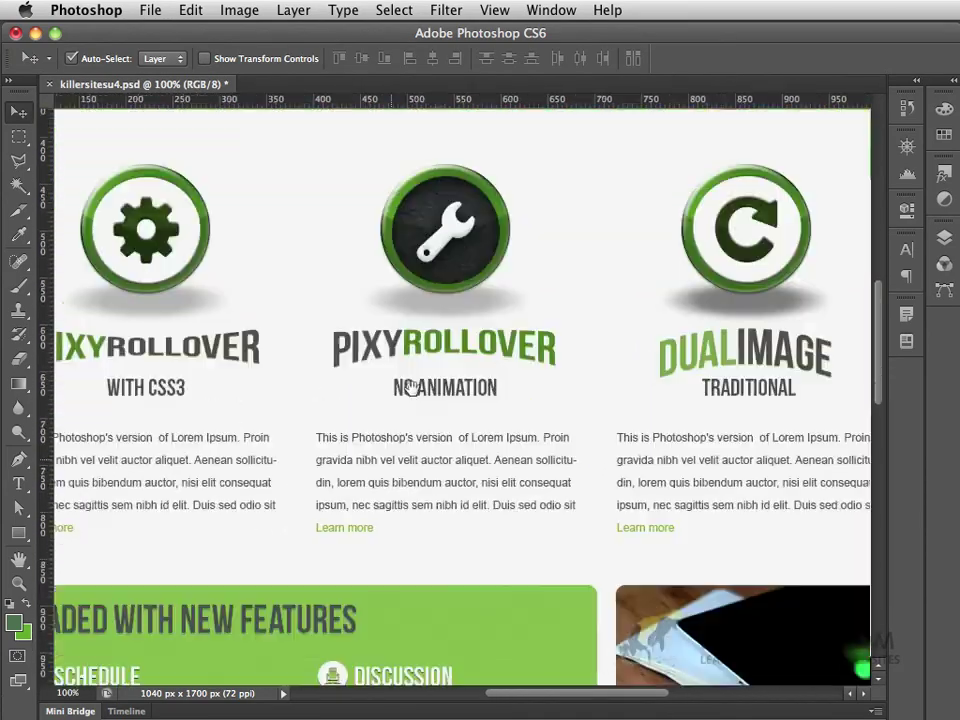
pyautogui.scroll(-3, 438, 386)
pyautogui.hscroll(2, 484, 283)
pyautogui.scroll(8, 462, 514)
pyautogui.click(617, 456)
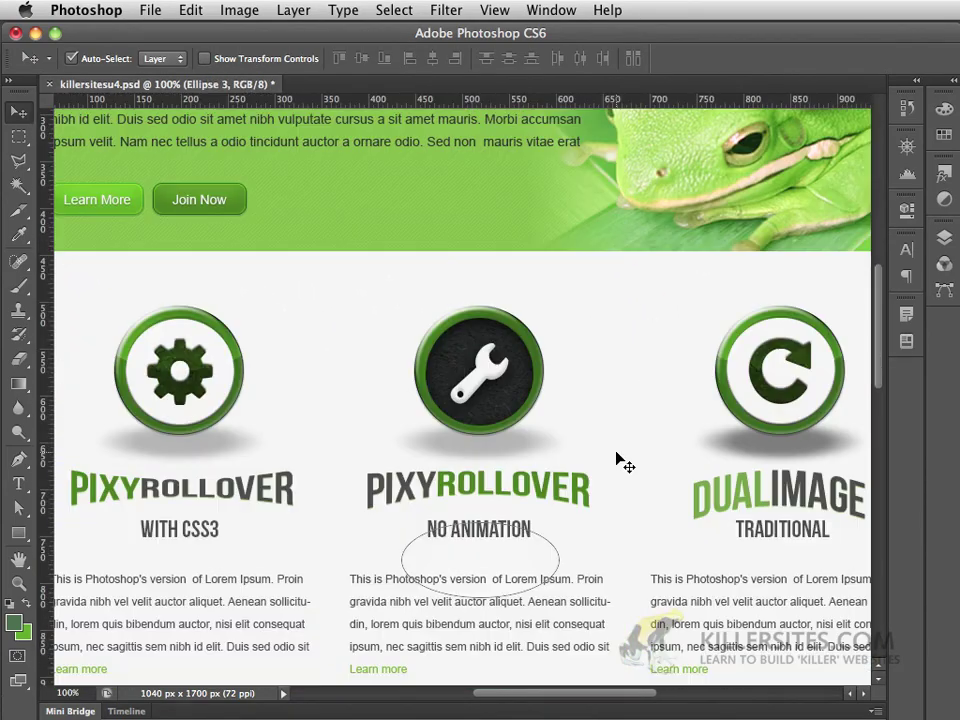
pyautogui.click(630, 405)
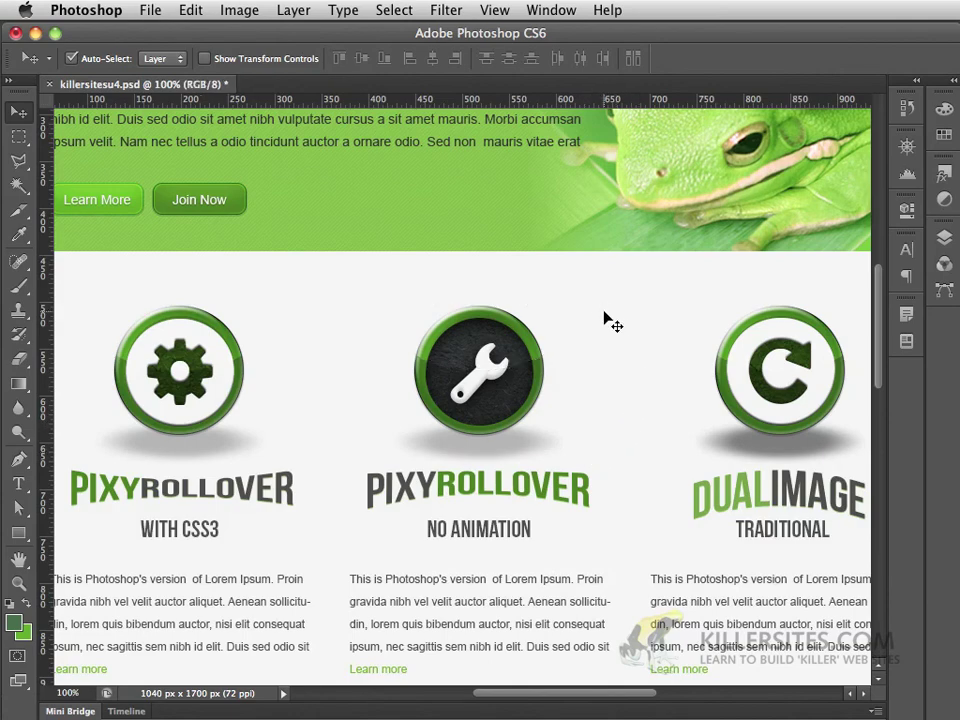
pyautogui.moveTo(611, 321); pyautogui.dragTo(596, 626)
pyautogui.moveTo(456, 354); pyautogui.dragTo(407, 372)
pyautogui.scroll(-4, 407, 372)
pyautogui.hscroll(-1, 407, 300)
pyautogui.scroll(2, 407, 332)
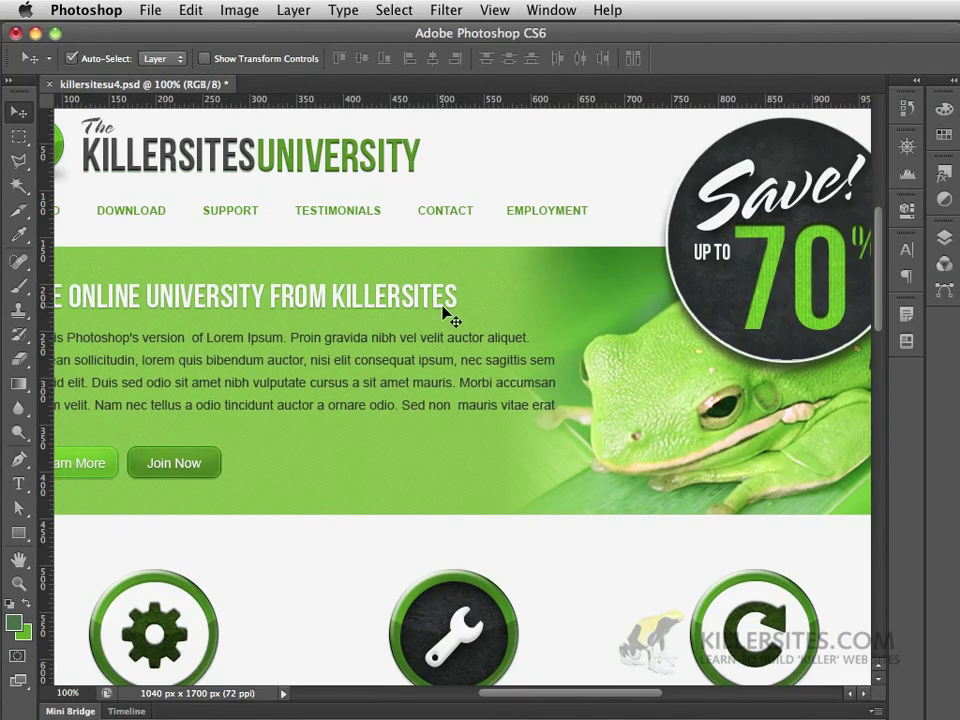
pyautogui.press('super+0')
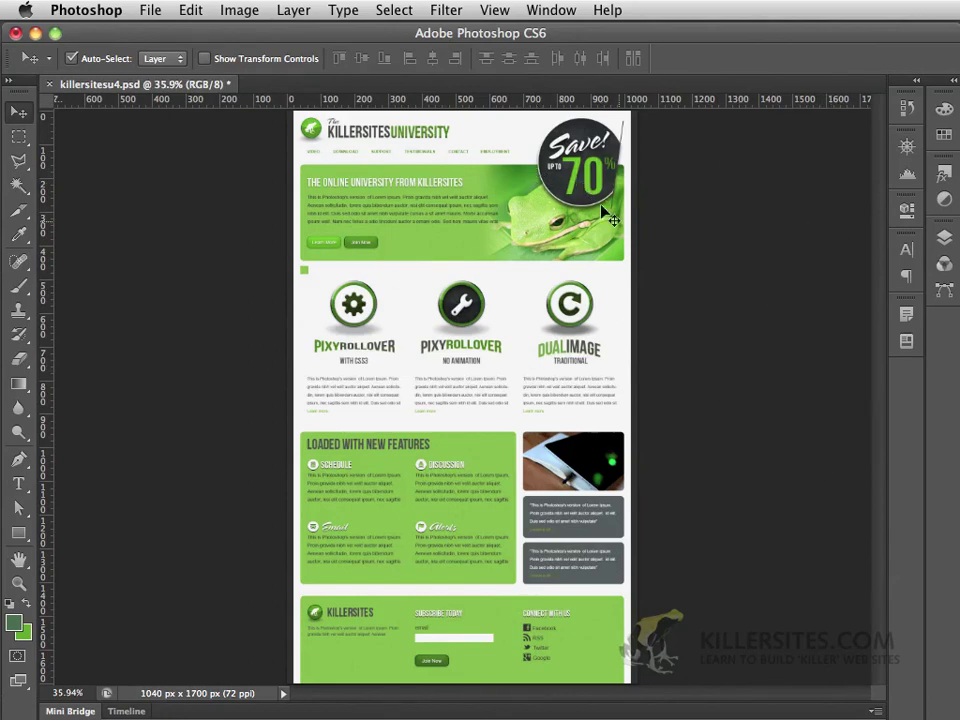
# Show and hide Swatches, fold the sections group, and collapse the side dock back to icons.
pyautogui.click(949, 82)
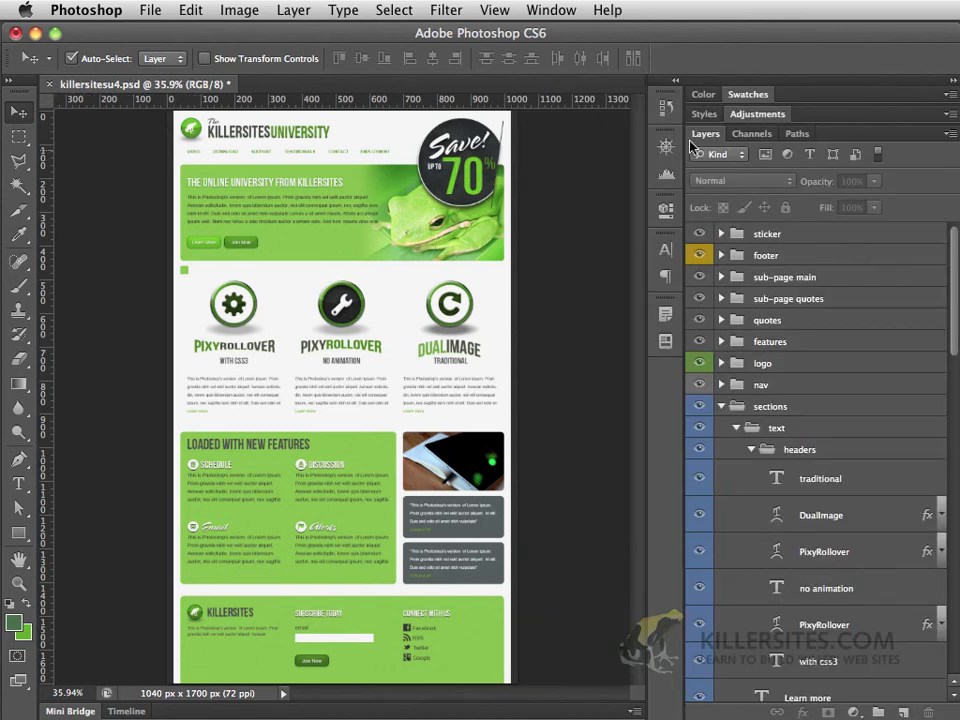
pyautogui.click(745, 97)
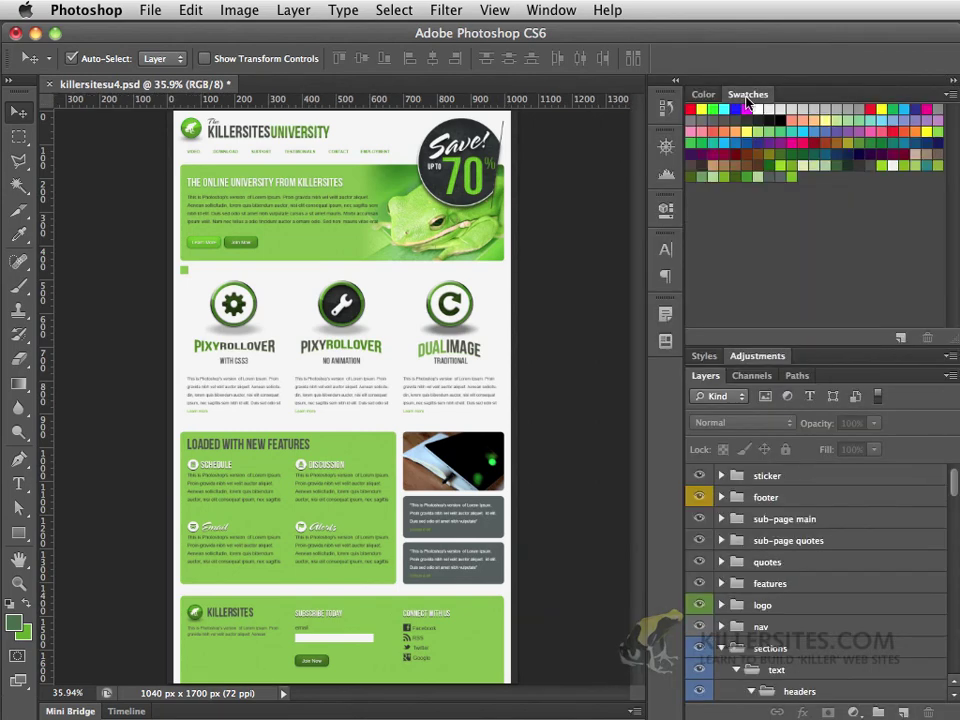
pyautogui.click(747, 96)
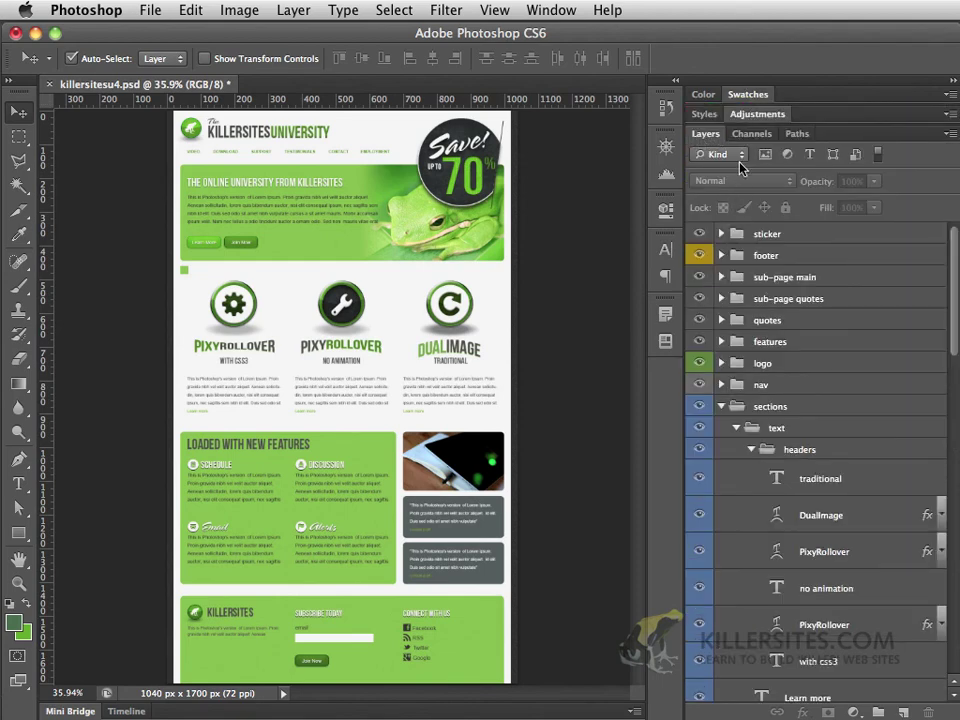
pyautogui.click(721, 406)
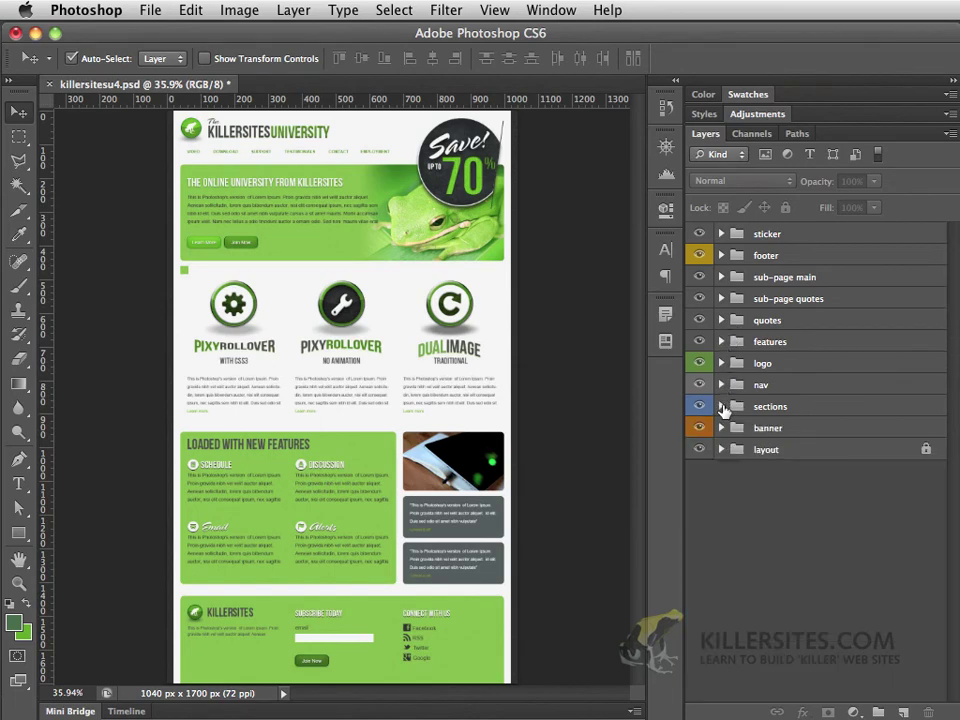
pyautogui.click(953, 86)
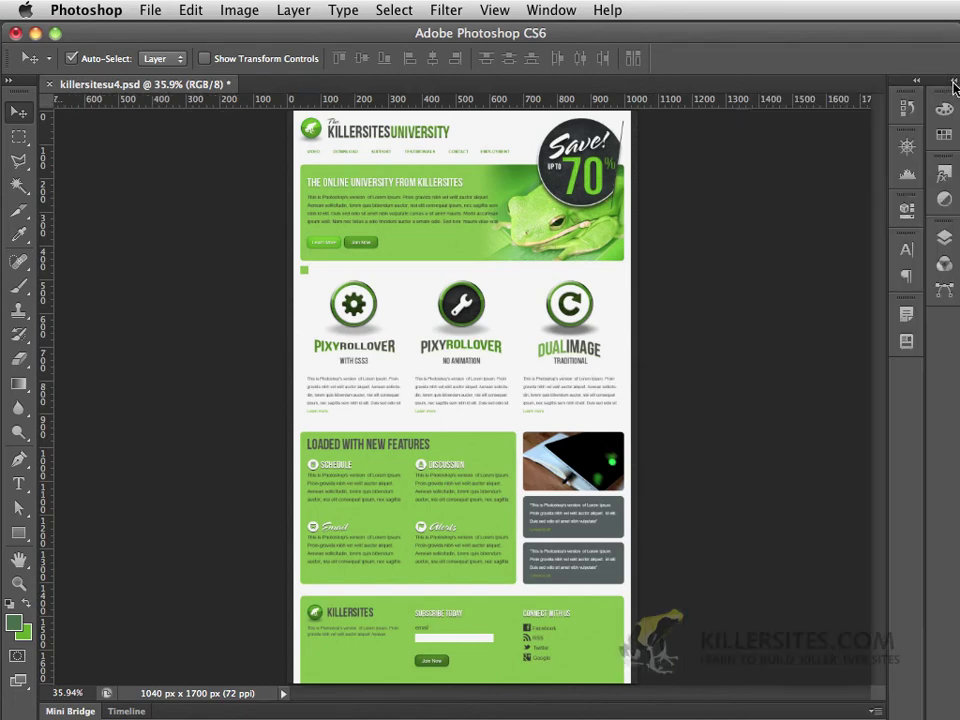
# Fly out the Layers panel from the dock and briefly unfold then refold the layout group.
pyautogui.click(945, 240)
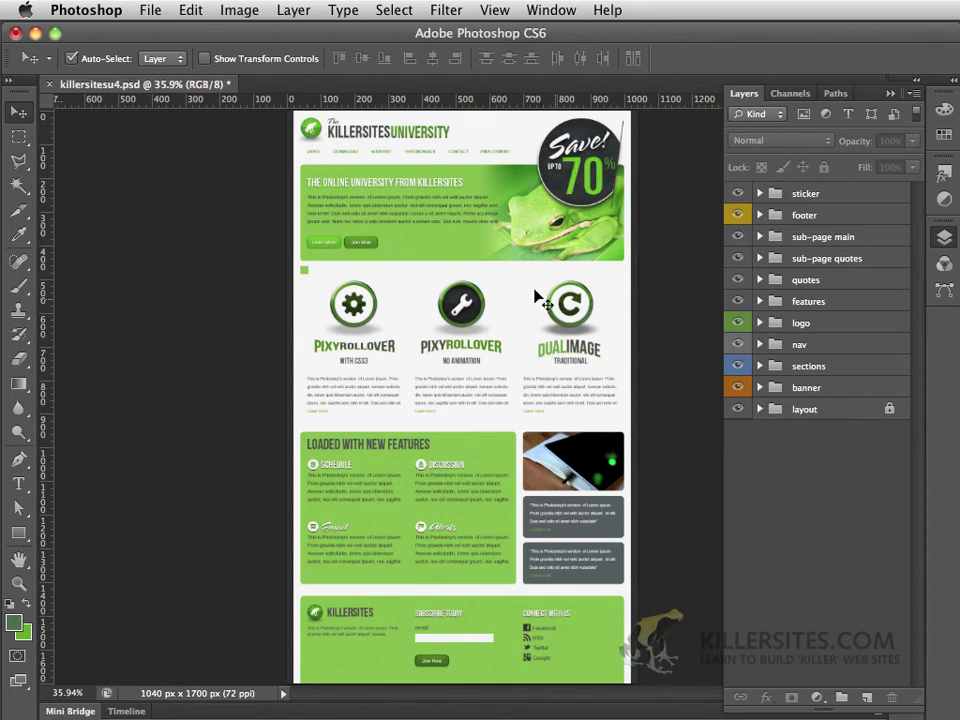
pyautogui.click(760, 410)
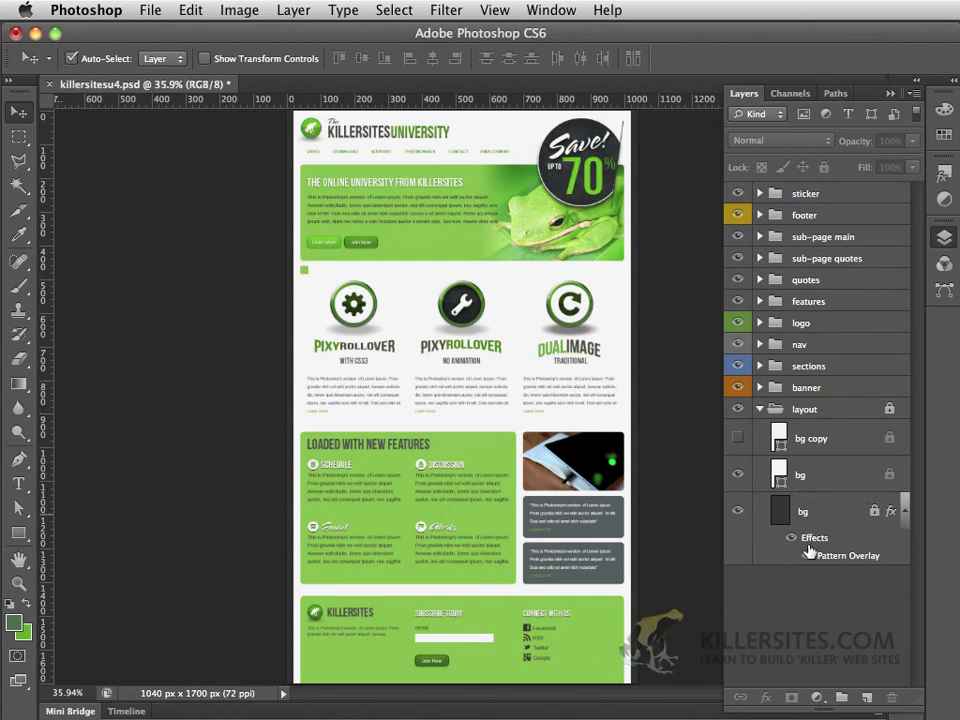
pyautogui.click(762, 409)
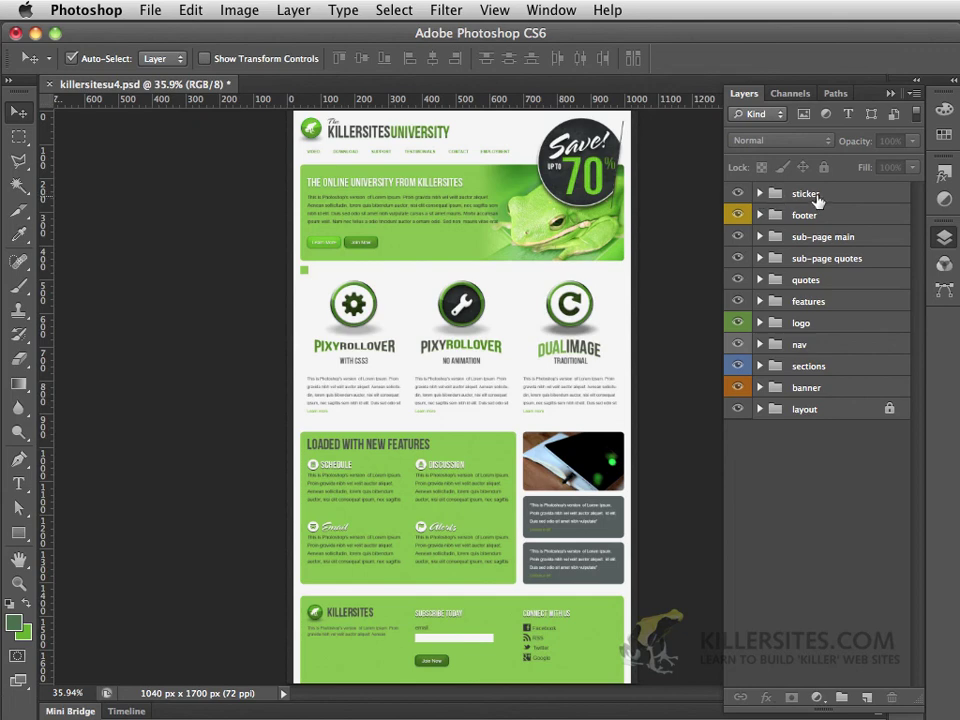
pyautogui.click(760, 194)
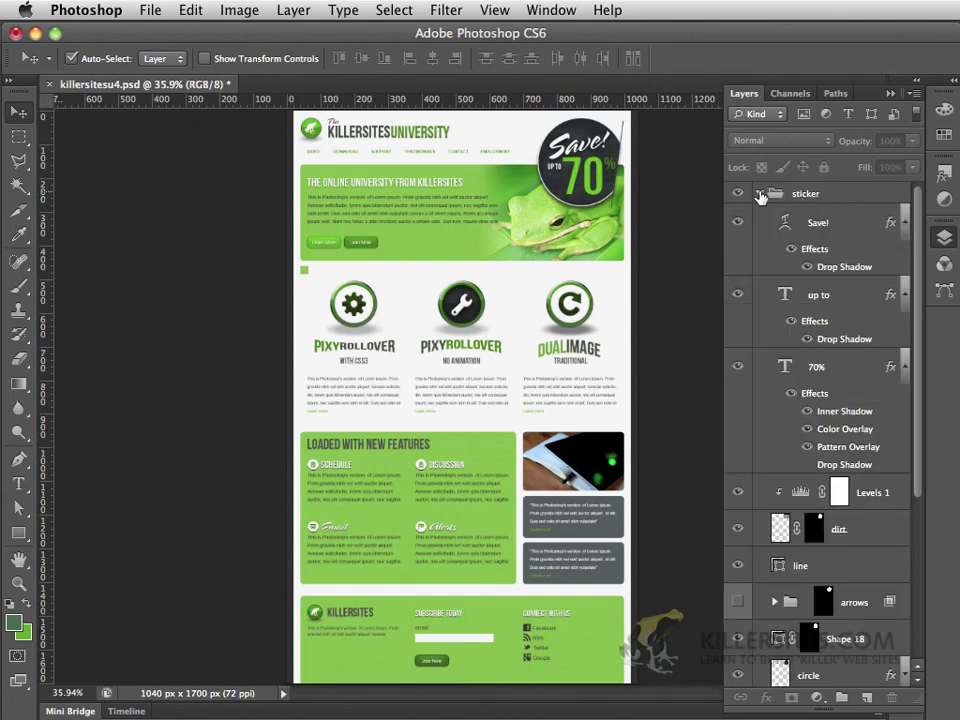
pyautogui.click(905, 228)
pyautogui.click(905, 259)
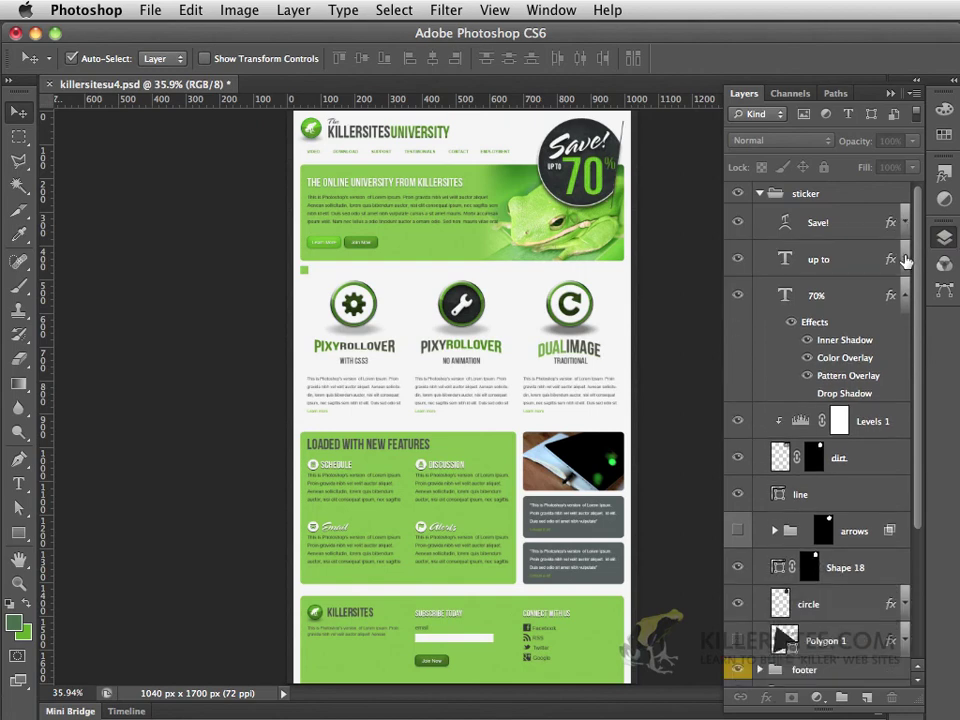
pyautogui.click(905, 296)
pyautogui.click(905, 296)
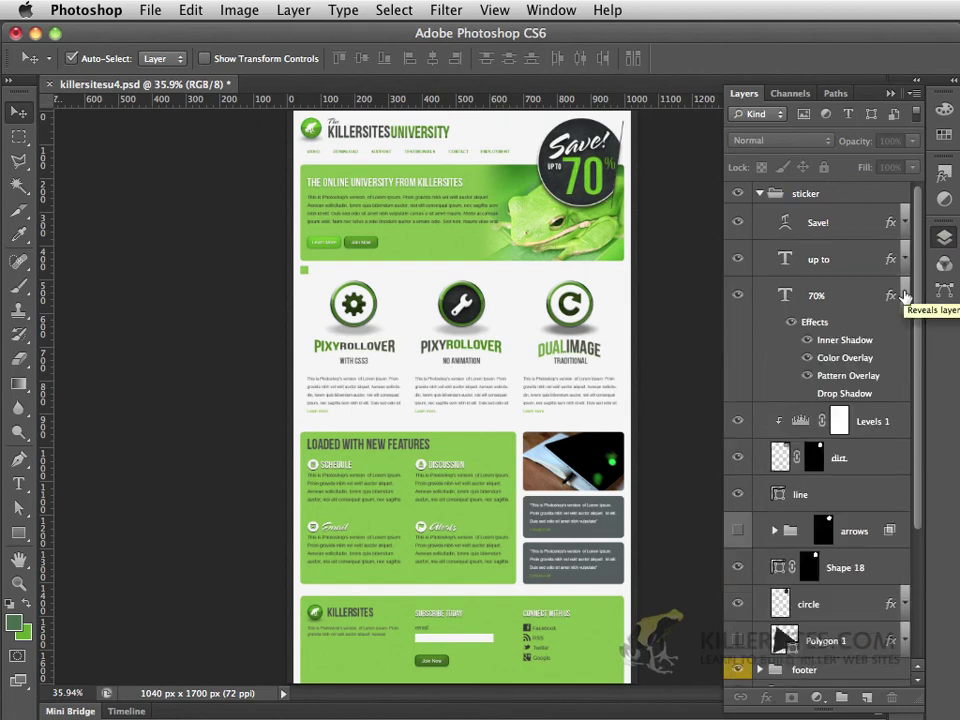
pyautogui.click(905, 296)
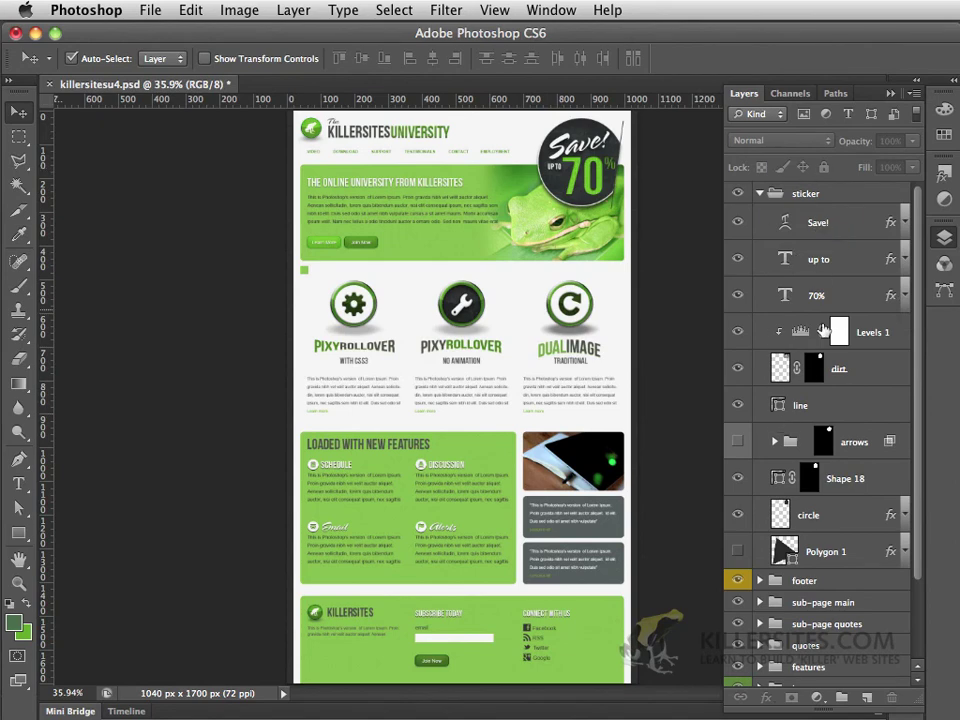
pyautogui.click(759, 194)
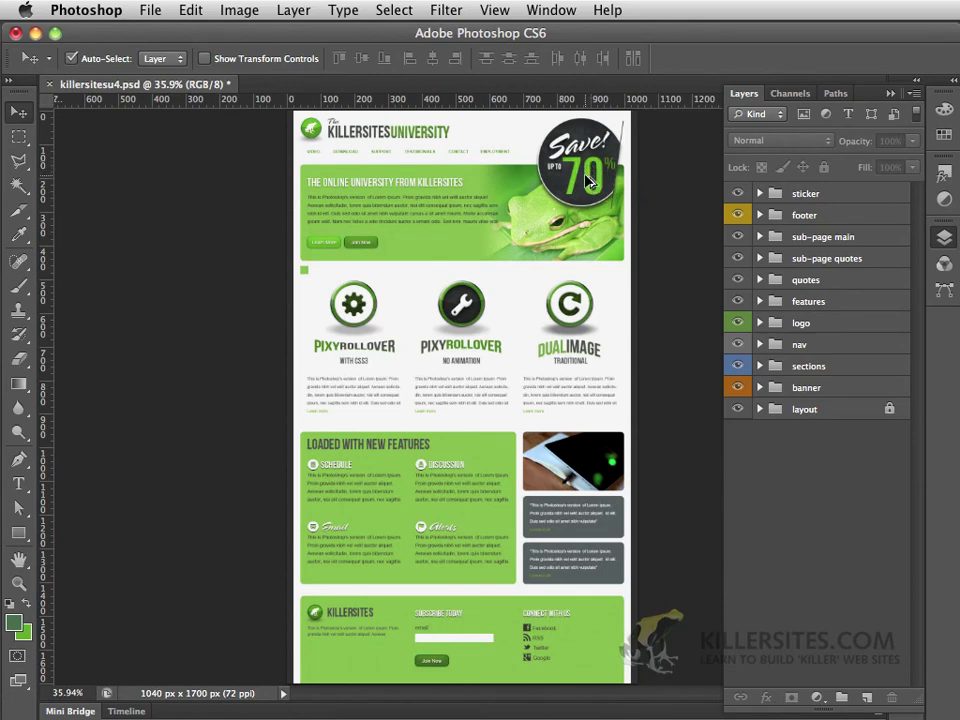
# Bring the Save! 70% sticker into view and toggle its visibility several times, leaving it hidden.
pyautogui.scroll(5, 588, 180)
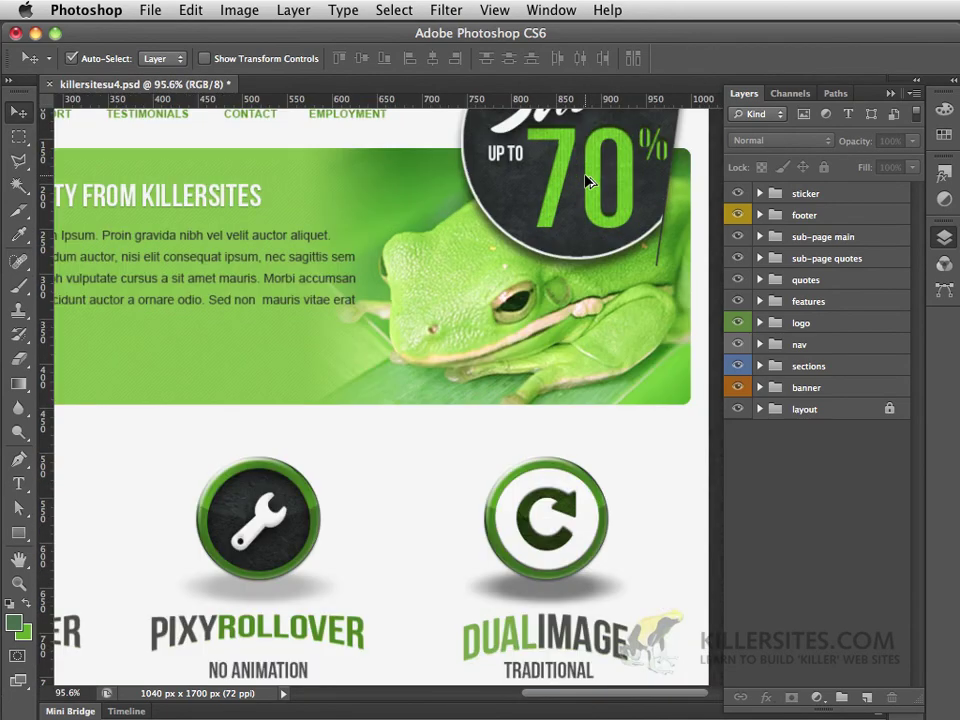
pyautogui.moveTo(578, 181); pyautogui.dragTo(544, 326)
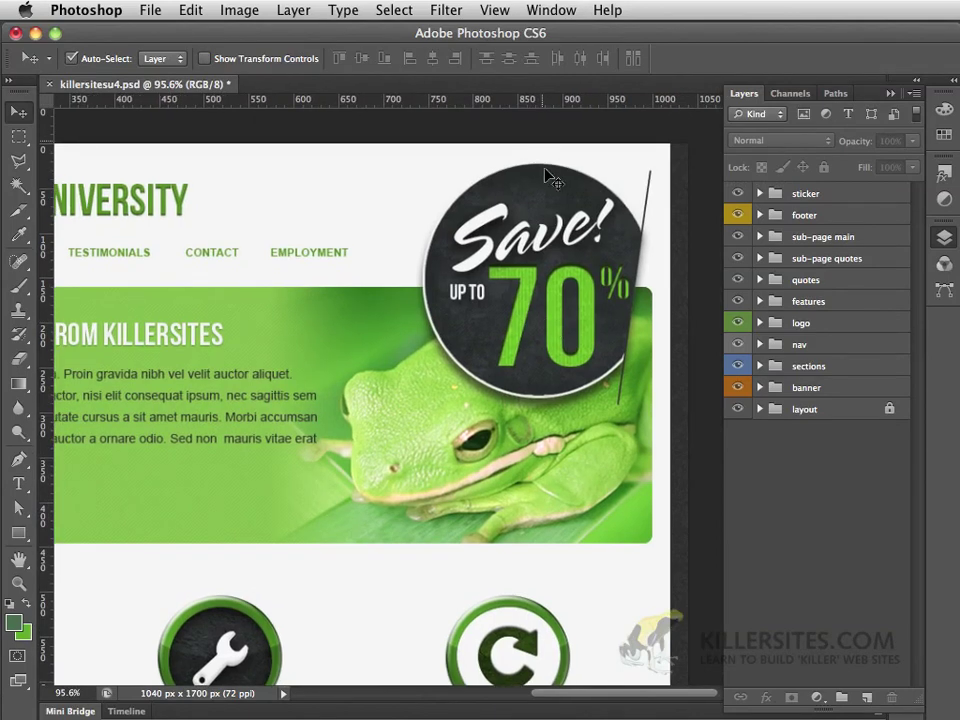
pyautogui.click(737, 194)
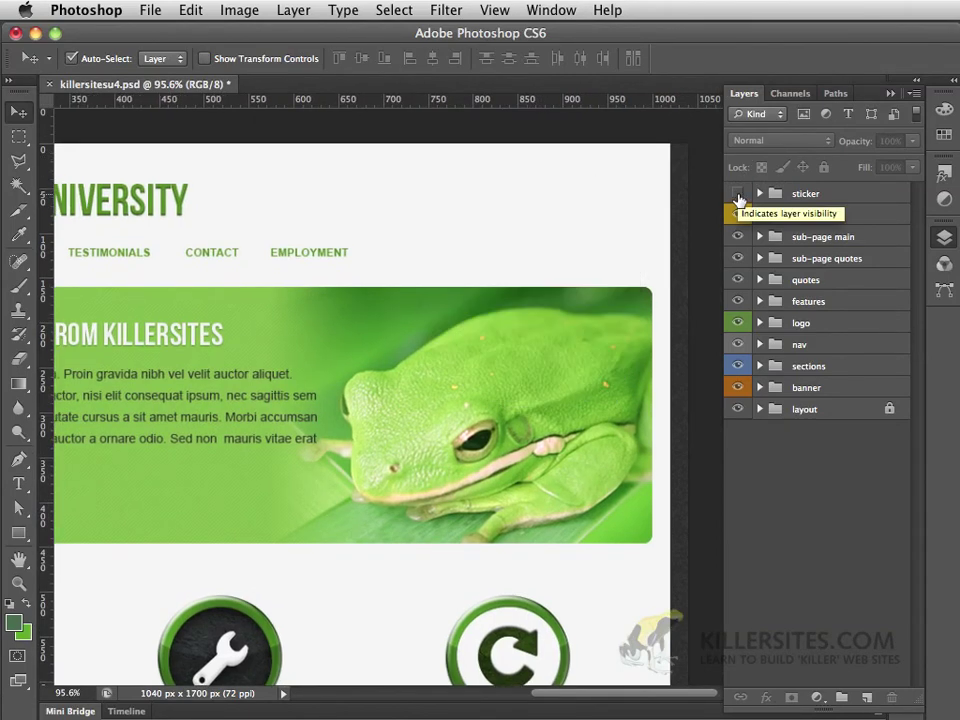
pyautogui.click(737, 194)
pyautogui.click(737, 194)
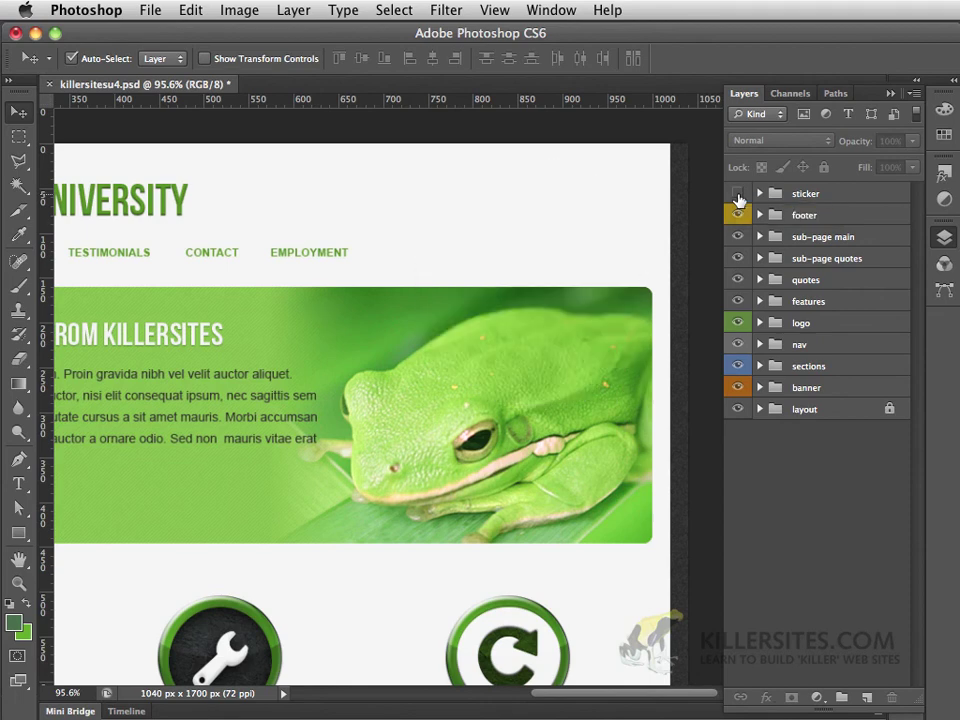
pyautogui.click(737, 194)
pyautogui.click(737, 194)
# Unfold and refold the sticker group, then toggle its eye until the sticker shows.
pyautogui.click(759, 194)
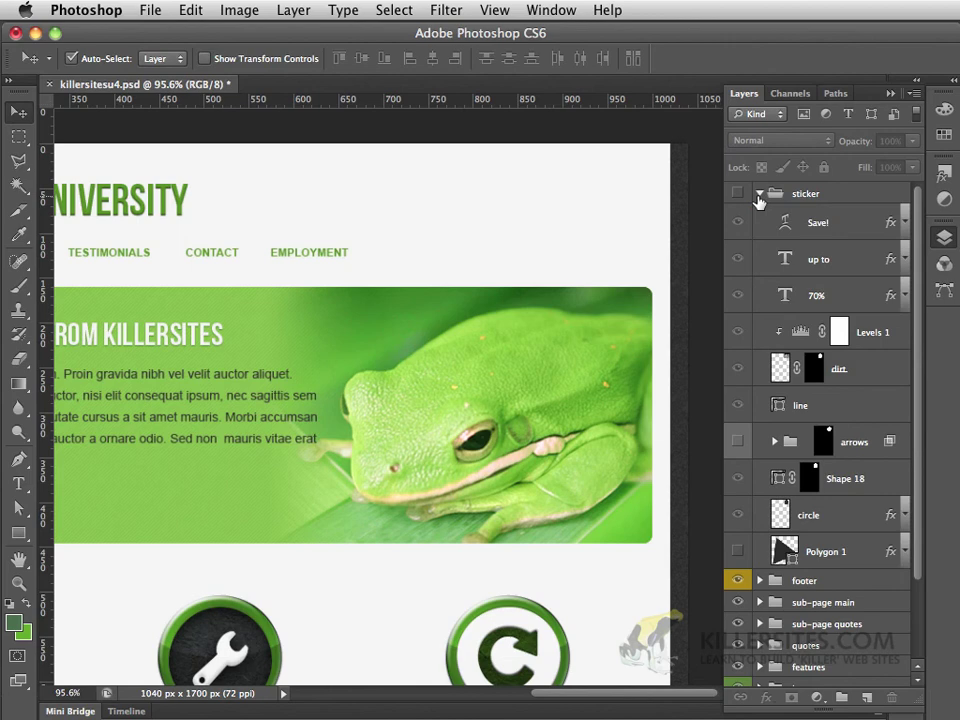
pyautogui.click(760, 193)
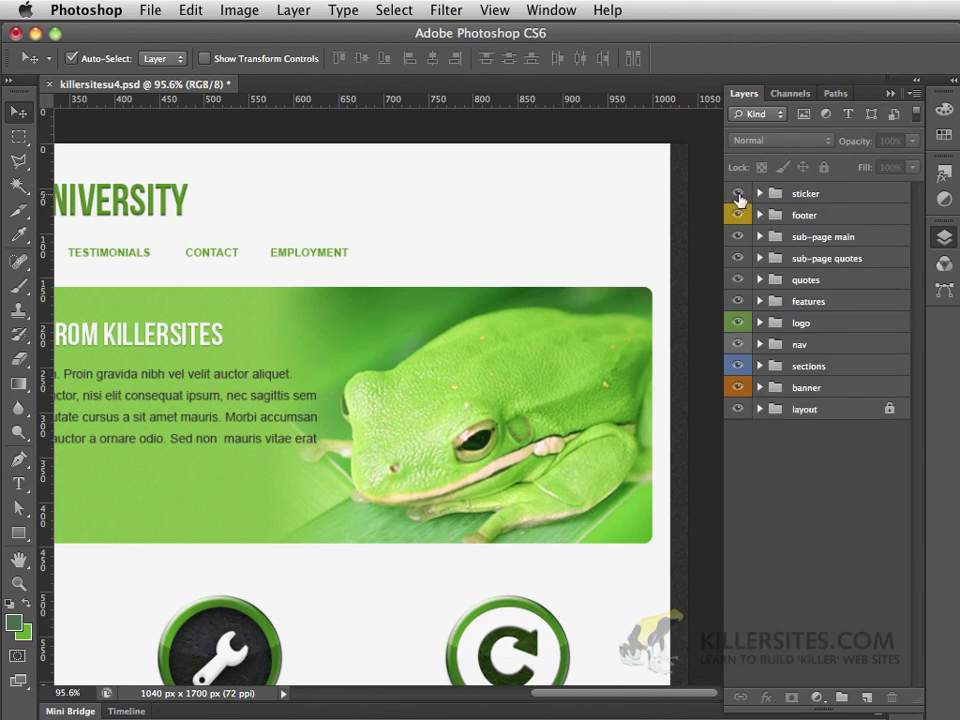
pyautogui.click(738, 195)
pyautogui.click(738, 195)
pyautogui.click(738, 195)
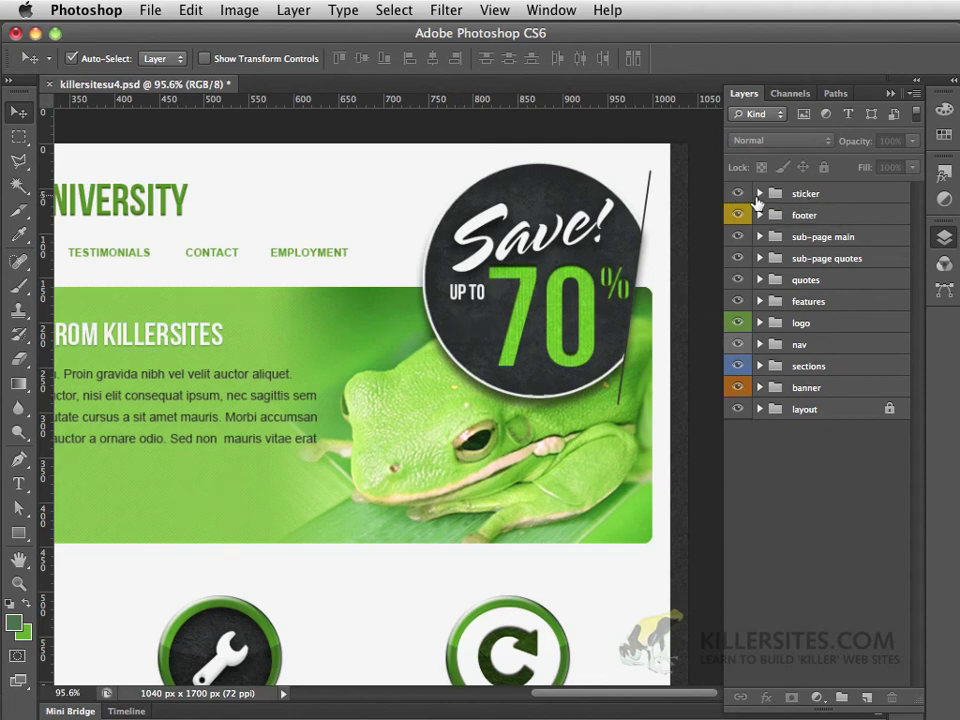
pyautogui.click(738, 194)
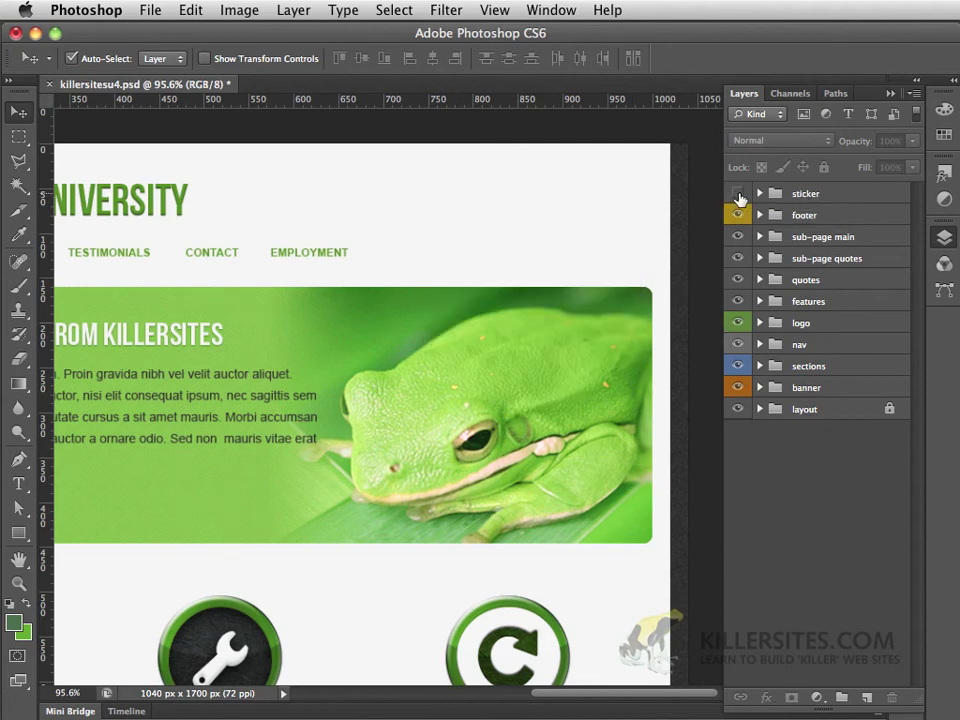
pyautogui.click(738, 194)
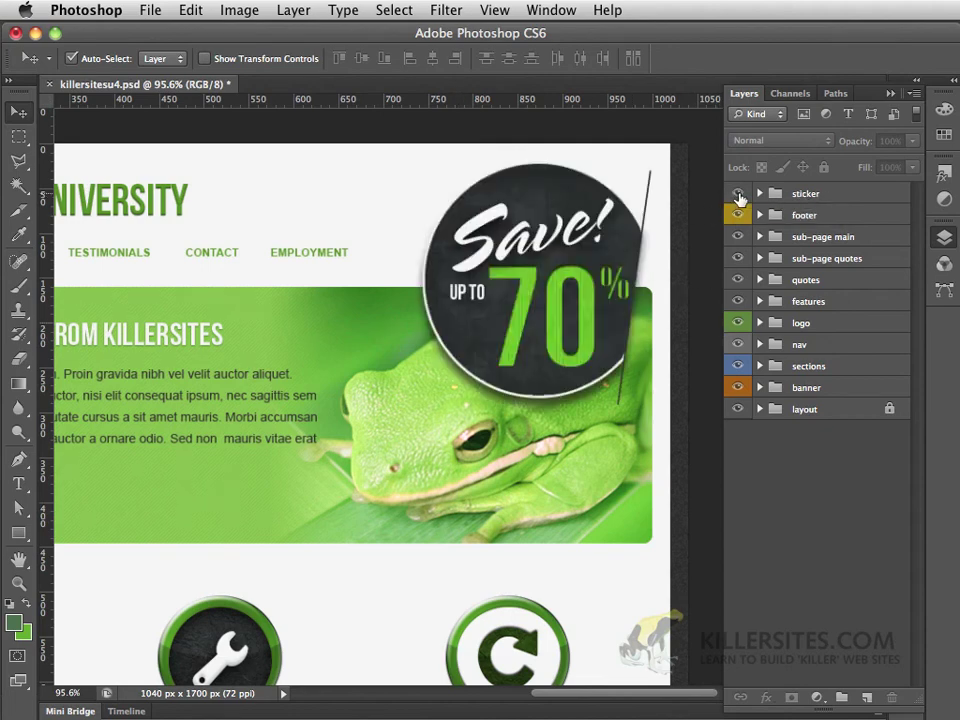
# Label the sticker group Red from its context menu, then unfold it to show its layers.
pyautogui.rightClick(813, 199)
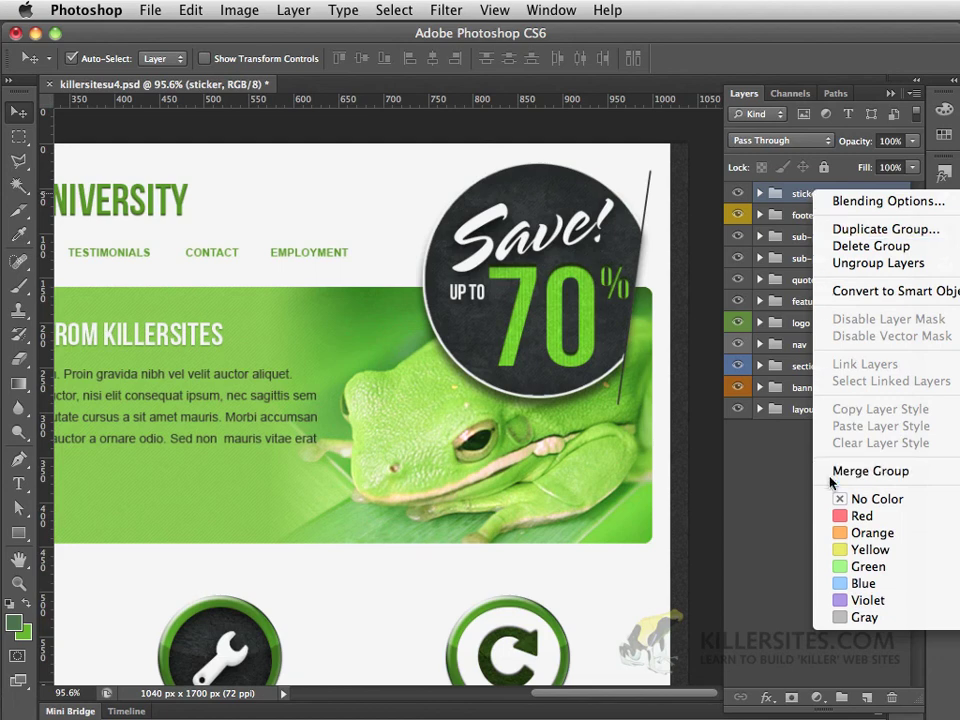
pyautogui.click(842, 516)
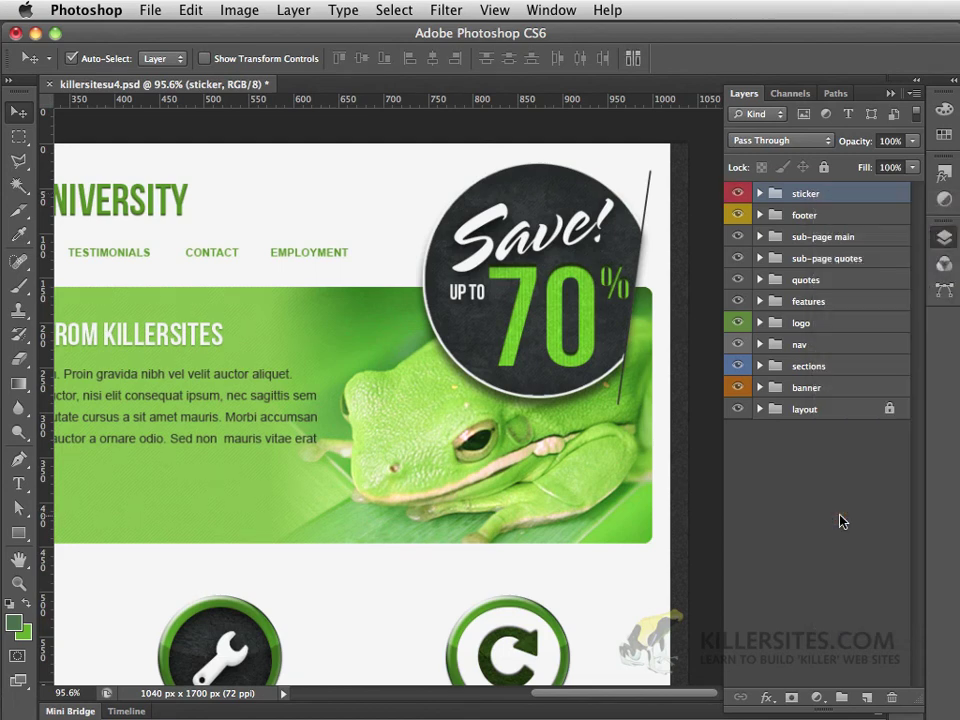
pyautogui.click(759, 194)
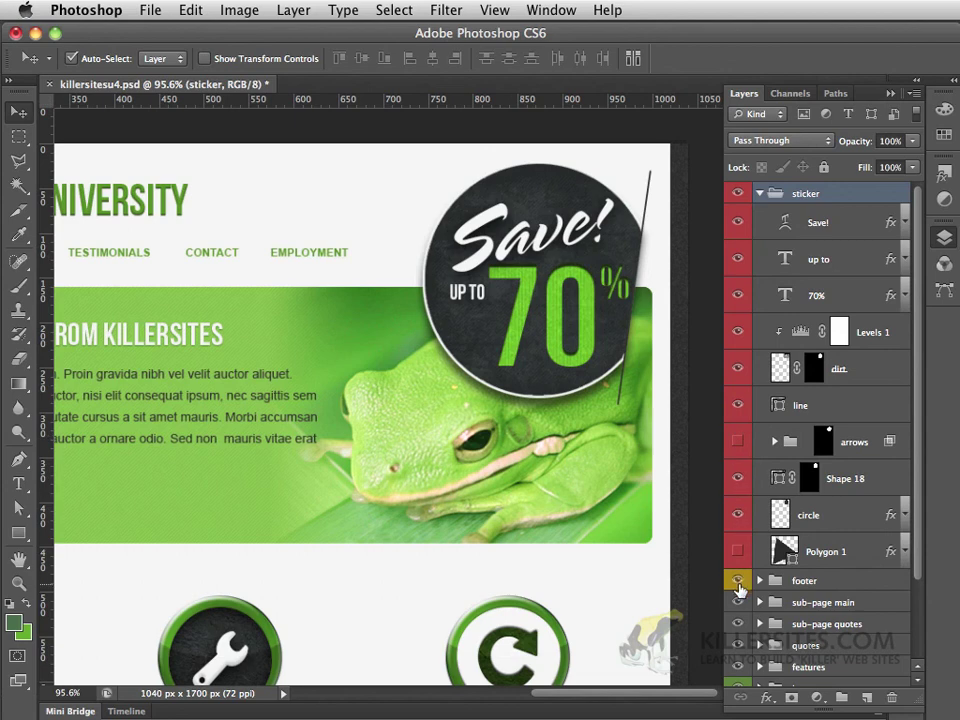
# Unfold the sticker, footer and sub-page main groups to inspect their layers.
pyautogui.click(760, 193)
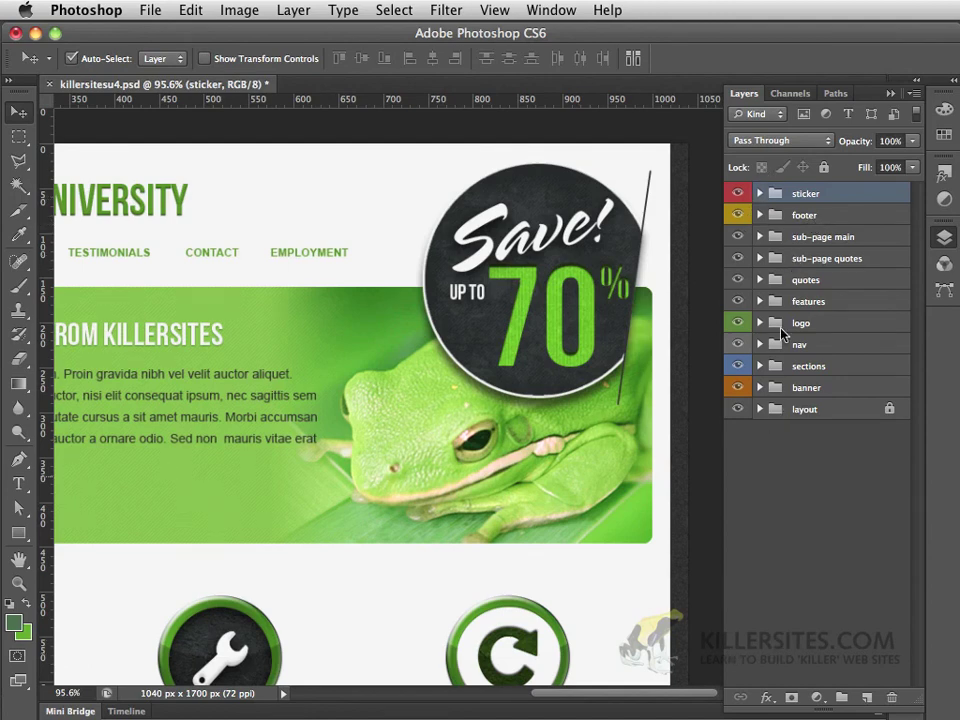
pyautogui.click(760, 192)
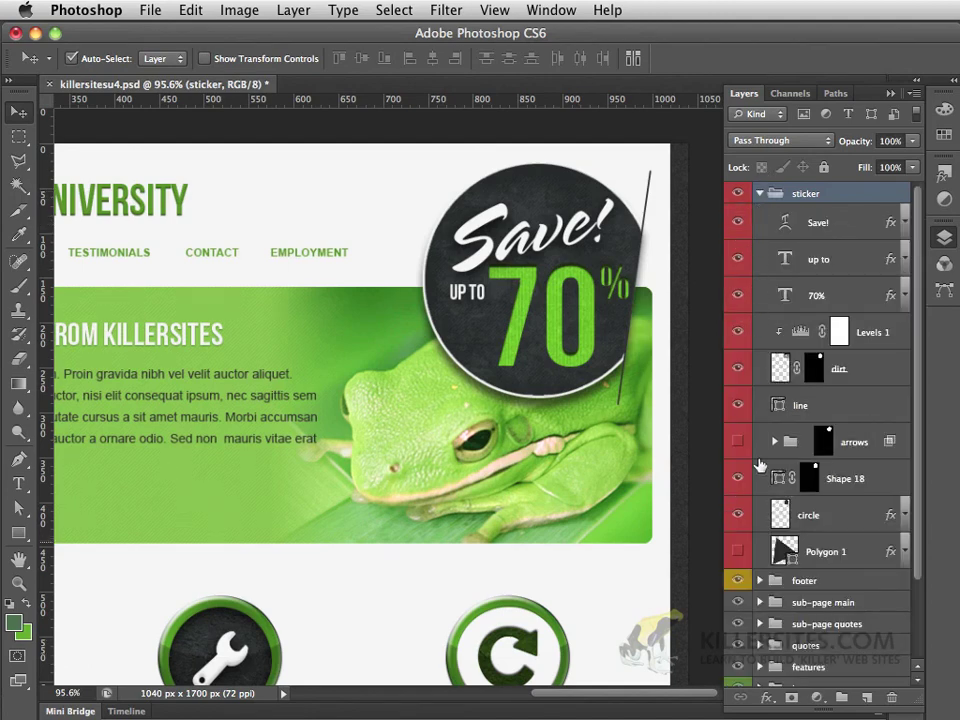
pyautogui.click(760, 581)
pyautogui.scroll(-4, 765, 540)
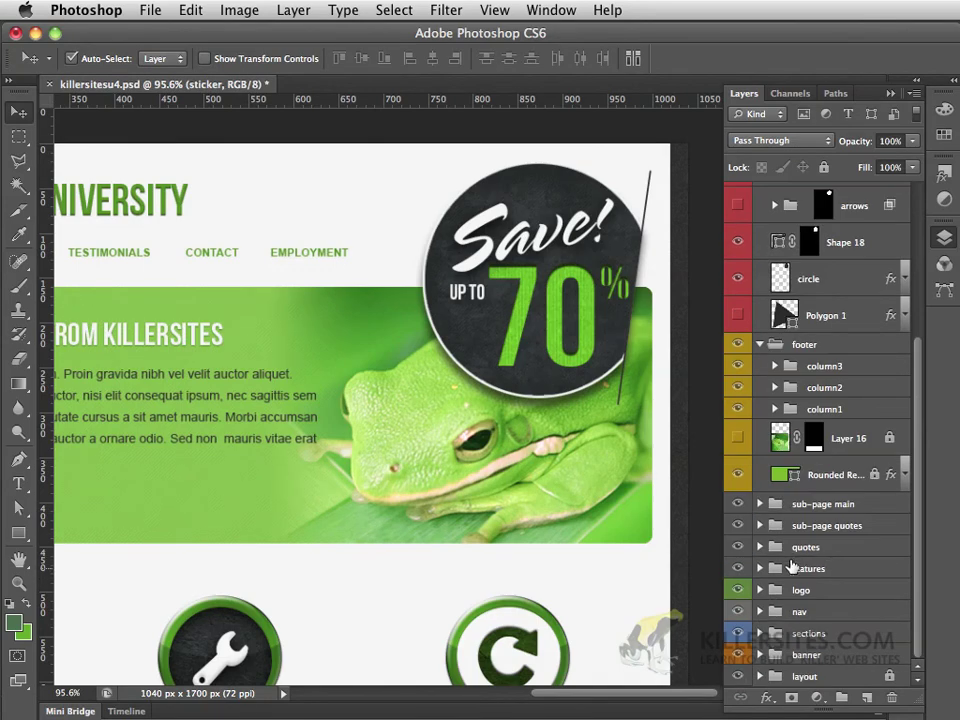
pyautogui.click(760, 504)
pyautogui.scroll(-4, 771, 594)
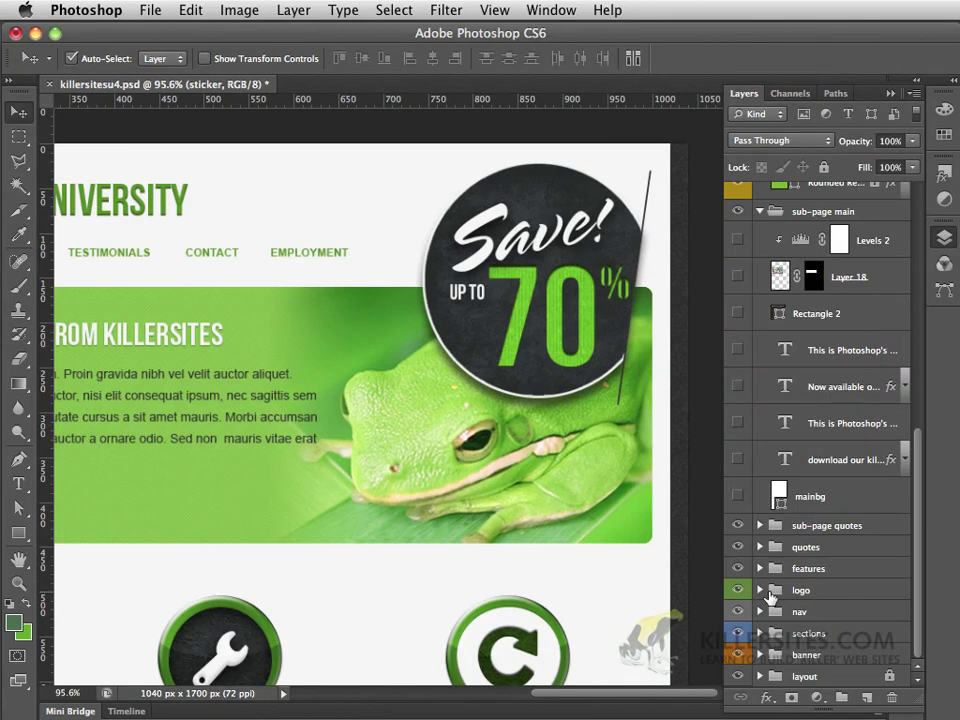
# Fold the sub-page main, footer and sticker groups closed again.
pyautogui.click(762, 210)
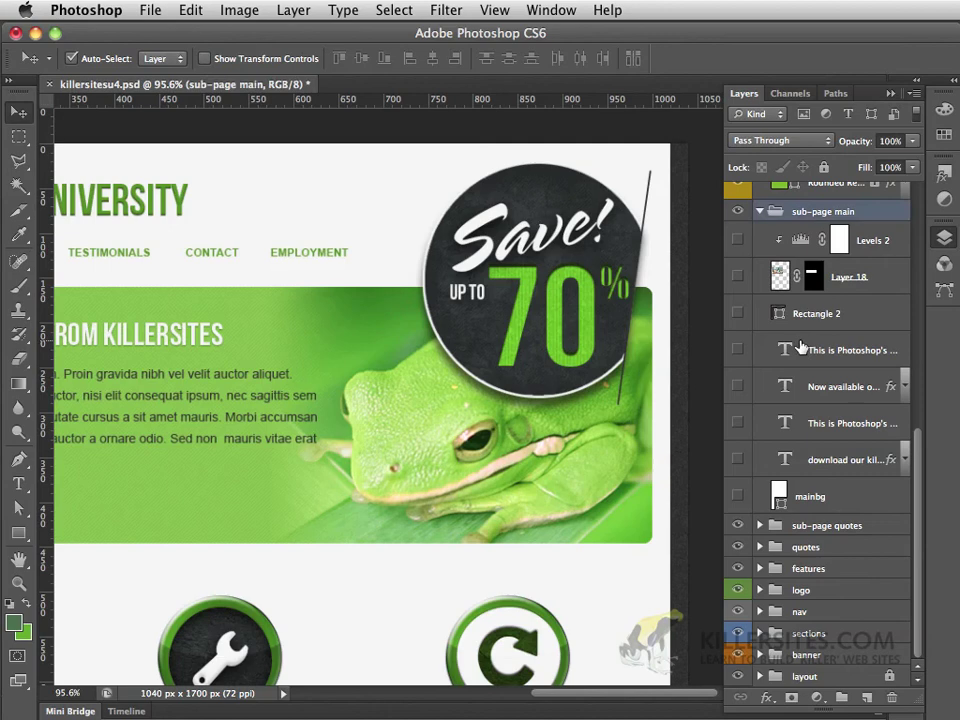
pyautogui.click(759, 210)
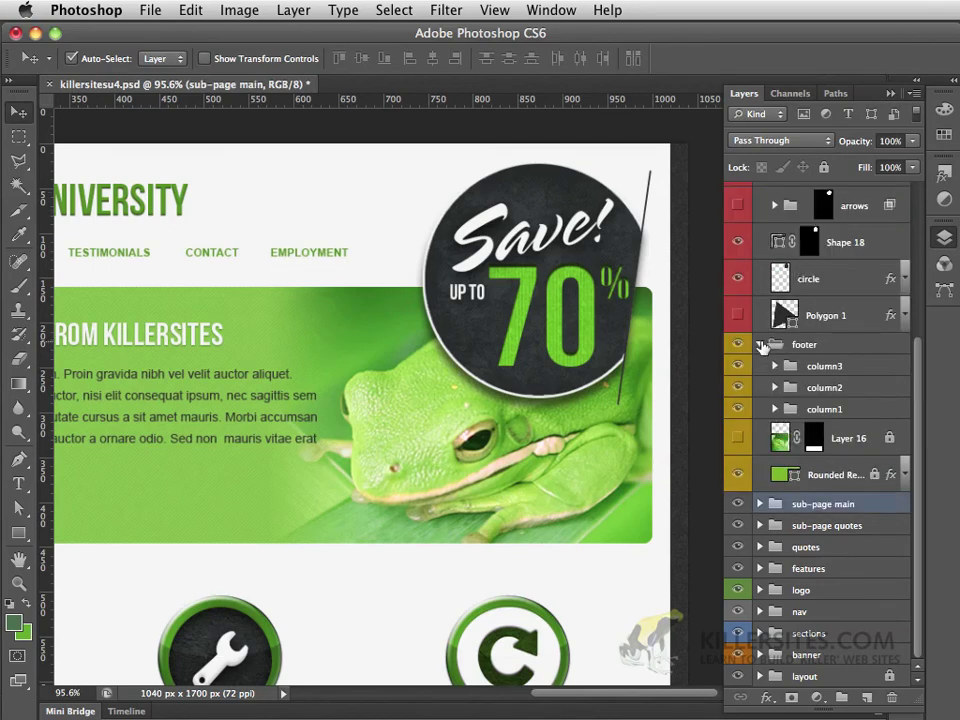
pyautogui.click(761, 341)
pyautogui.scroll(2, 767, 205)
pyautogui.click(760, 190)
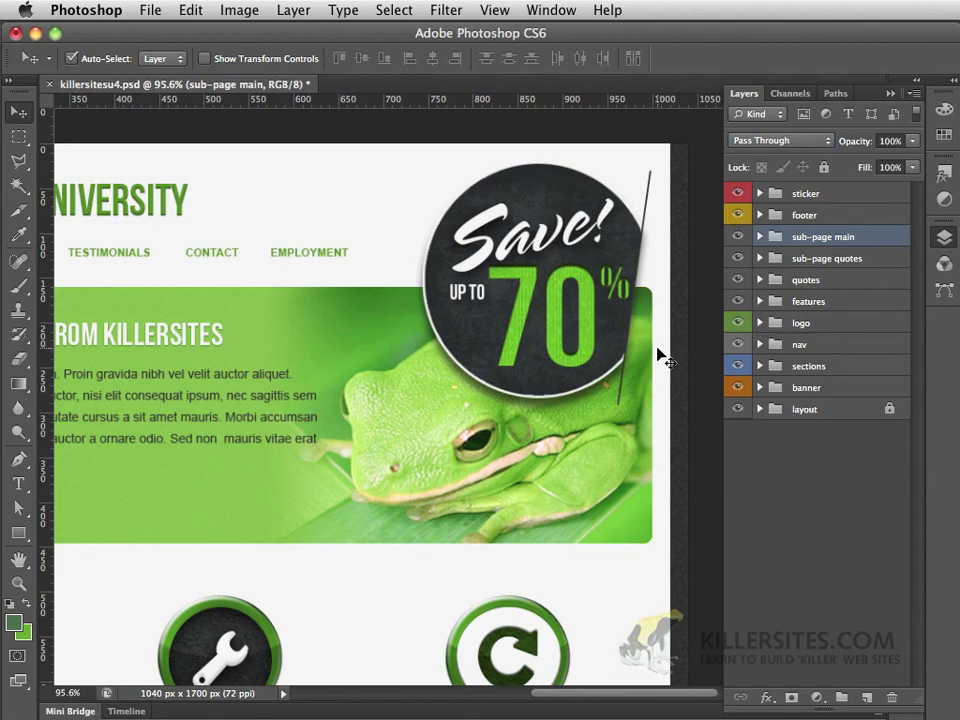
# Zoom out to the icon row above the features section and hide the Save! 70% sticker.
pyautogui.press('super+minus')
pyautogui.press('super+minus')
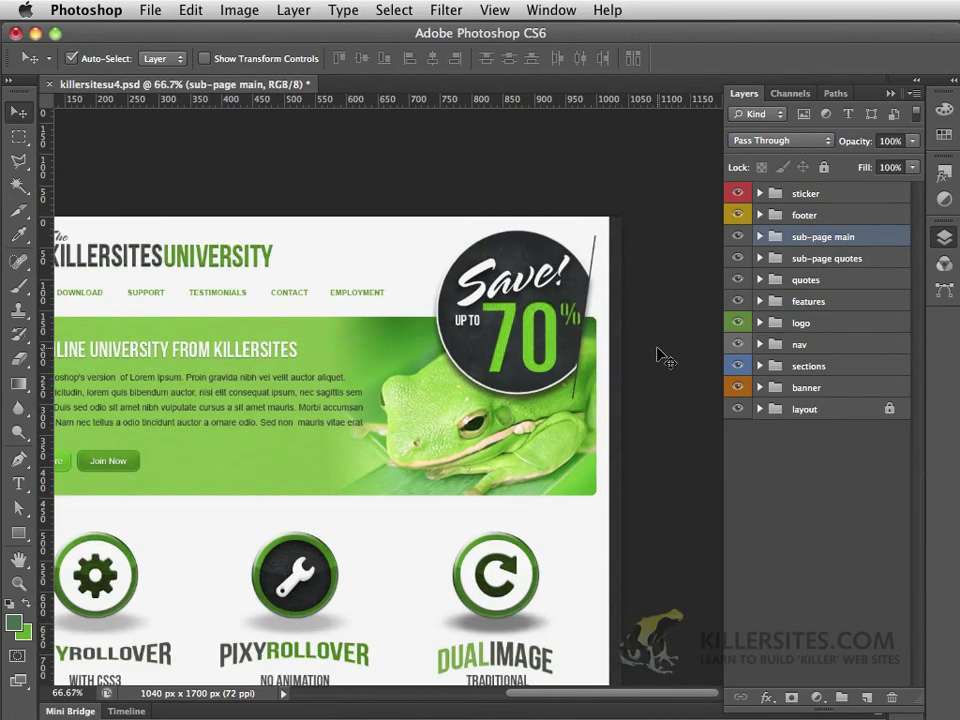
pyautogui.scroll(-10, 656, 357)
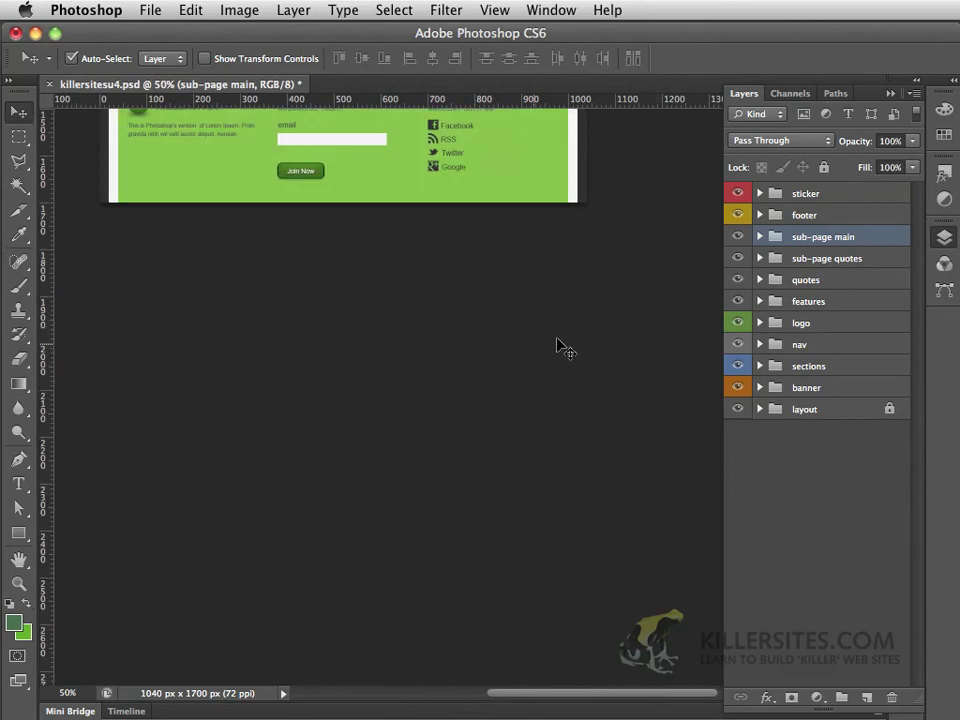
pyautogui.scroll(4, 561, 347)
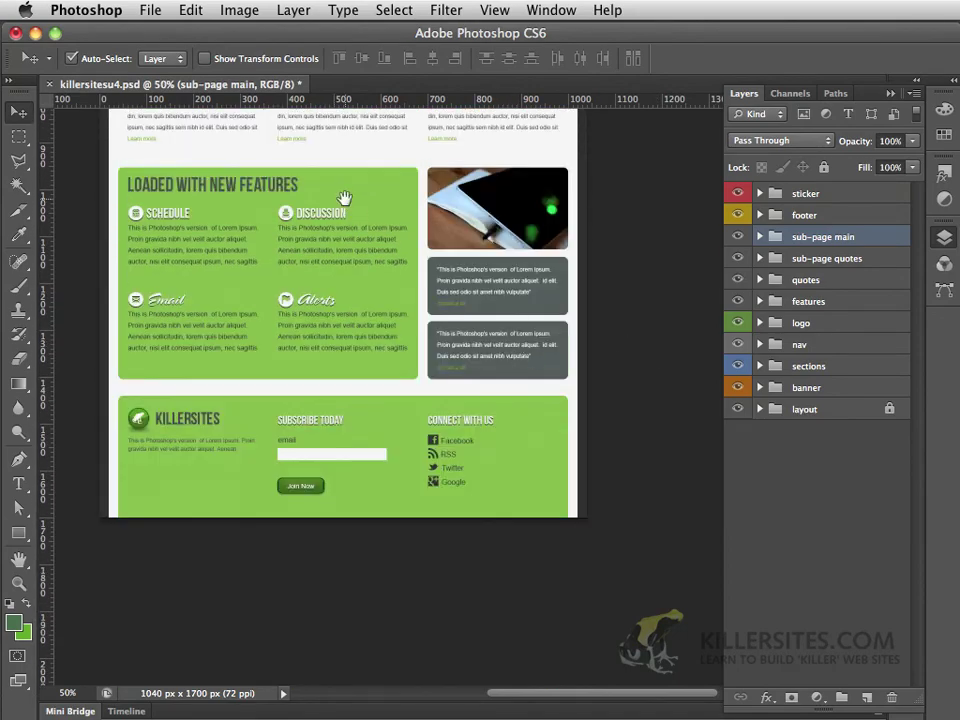
pyautogui.moveTo(343, 204); pyautogui.dragTo(423, 447)
pyautogui.scroll(5, 423, 447)
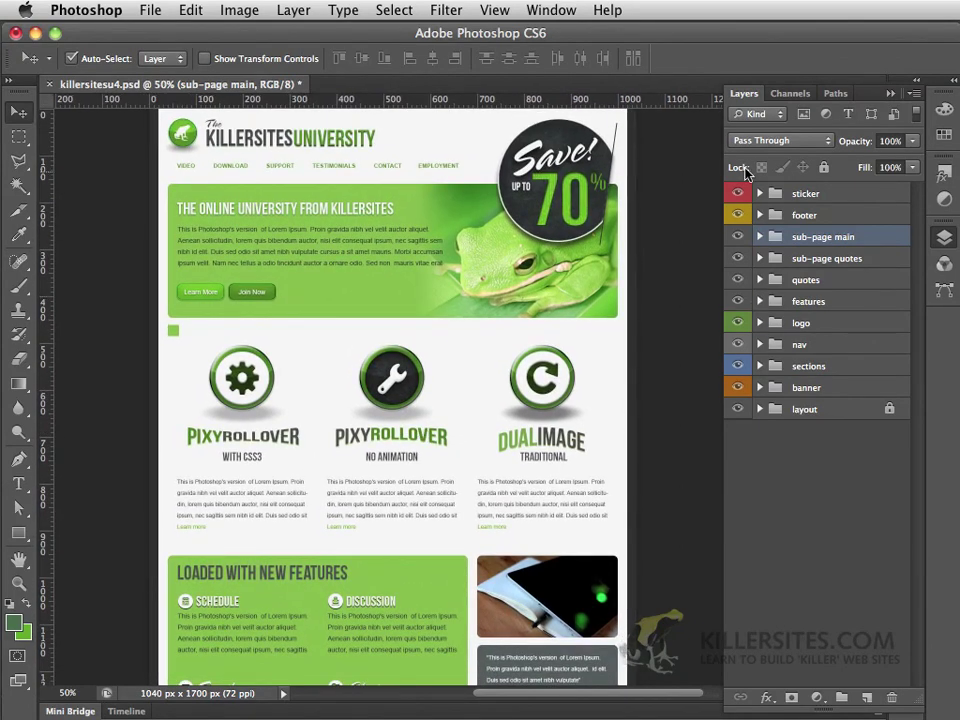
pyautogui.click(738, 193)
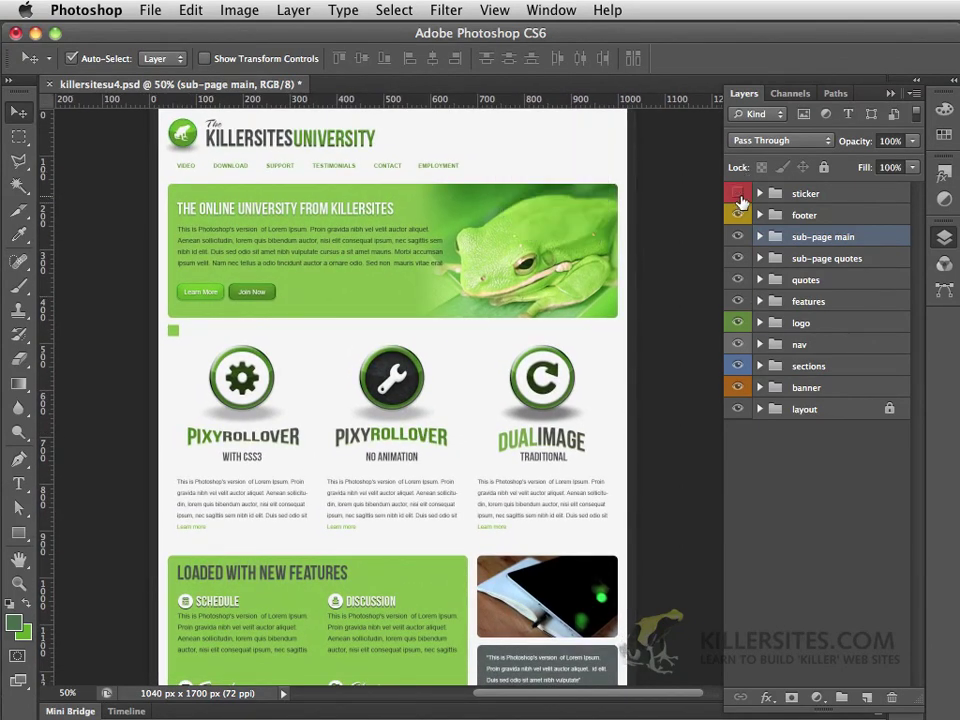
pyautogui.click(739, 194)
pyautogui.click(739, 194)
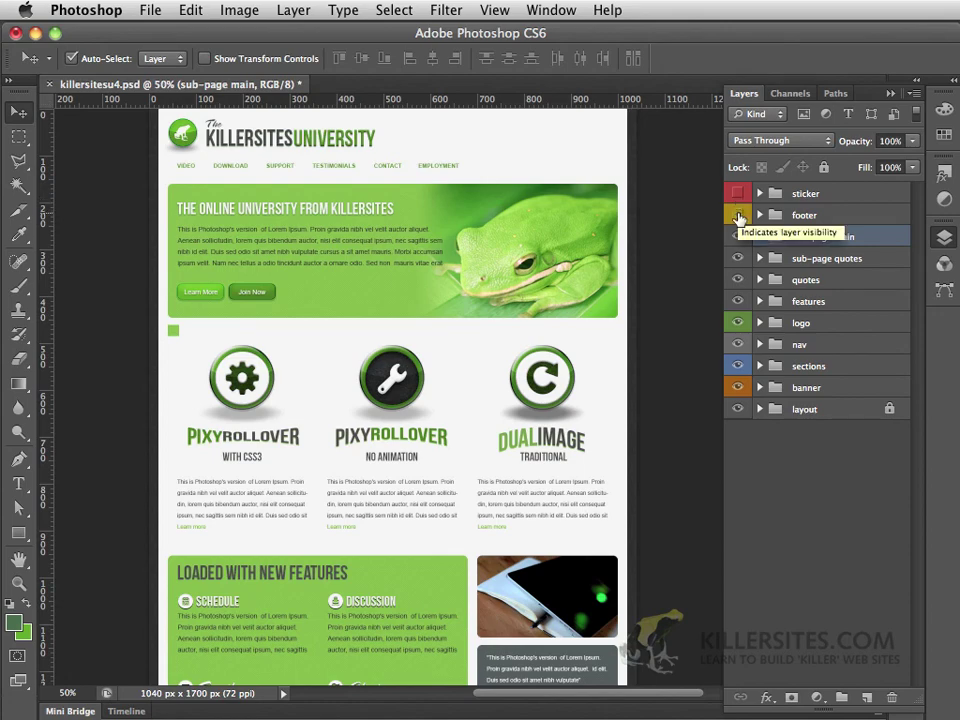
# Hide the footer, sub-page main, sub-page quotes, quotes, features, logo, nav, sections and banner groups.
pyautogui.click(738, 215)
pyautogui.scroll(-10, 410, 483)
pyautogui.scroll(9, 410, 484)
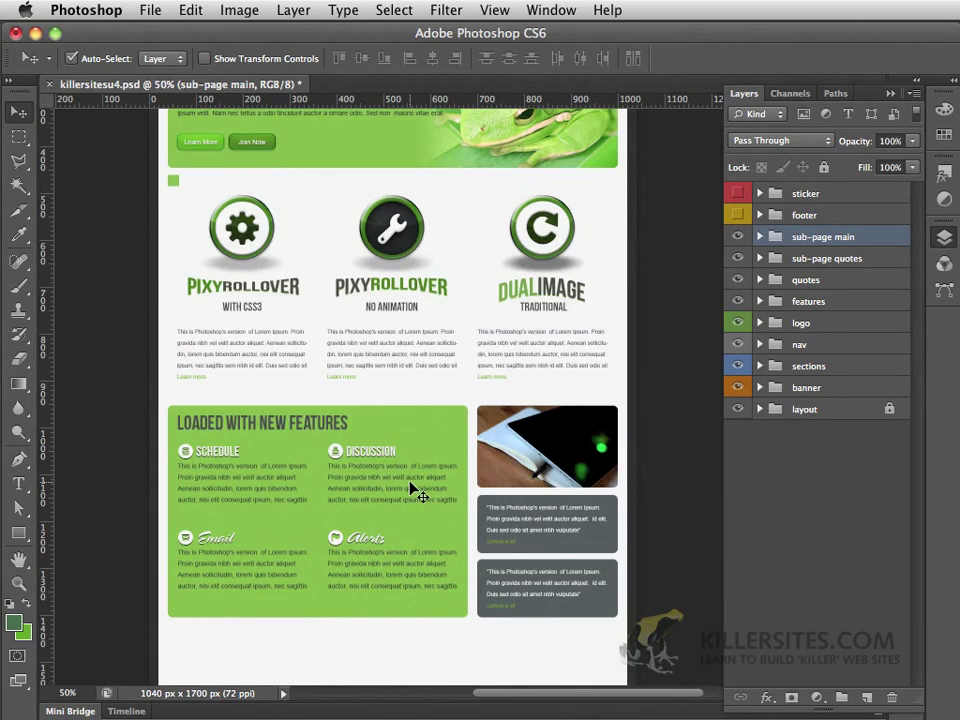
pyautogui.moveTo(738, 237); pyautogui.dragTo(736, 263)
pyautogui.scroll(3, 690, 310)
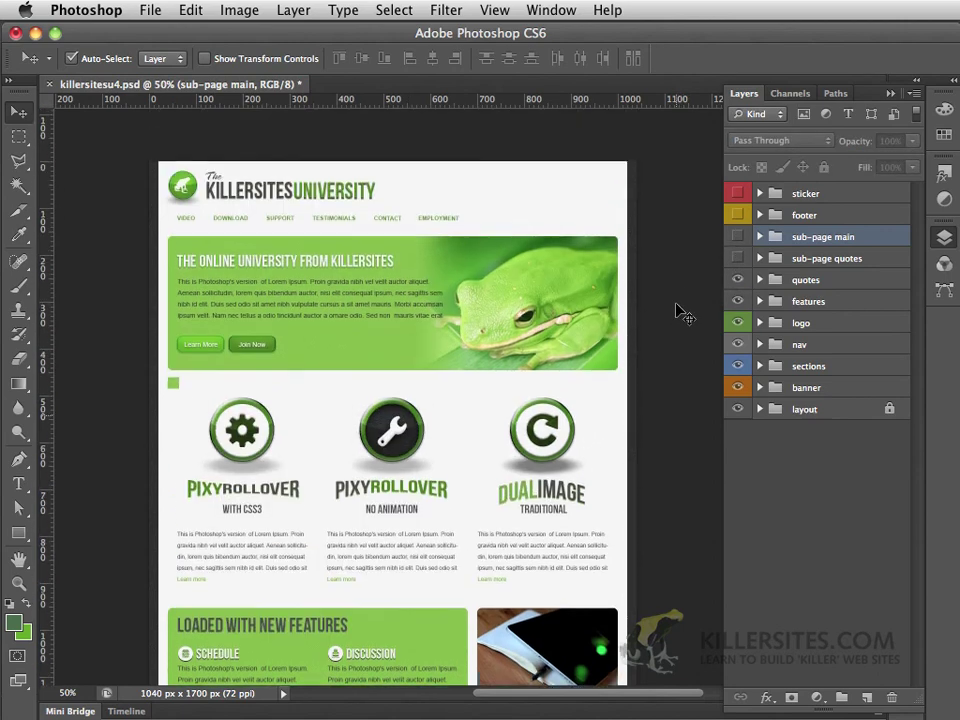
pyautogui.click(738, 279)
pyautogui.scroll(-2, 696, 313)
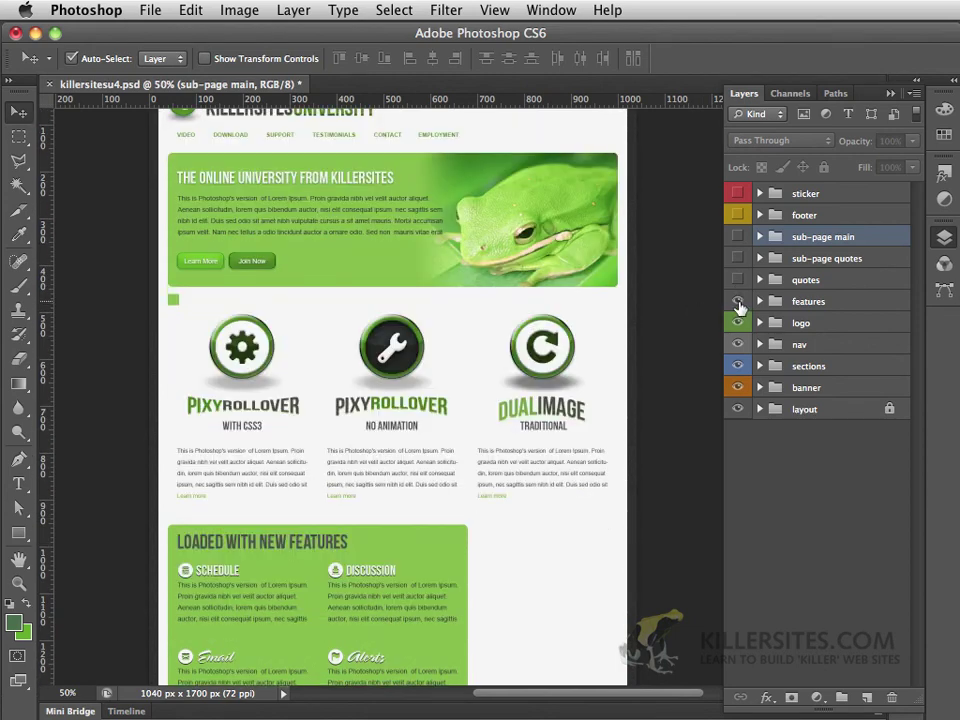
pyautogui.click(738, 302)
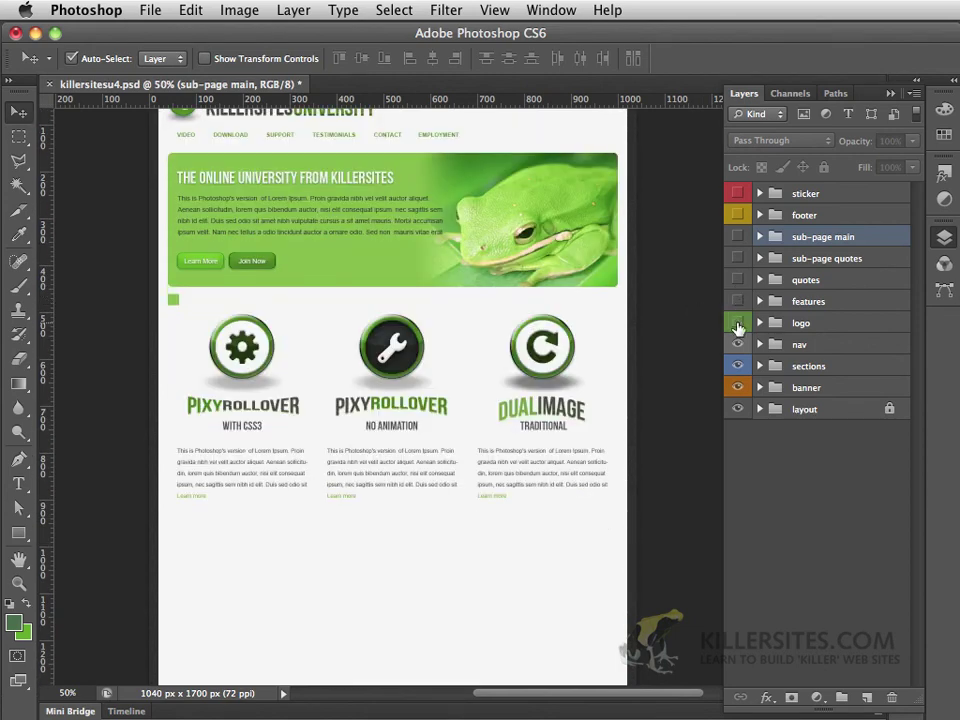
pyautogui.click(738, 323)
pyautogui.scroll(3, 640, 349)
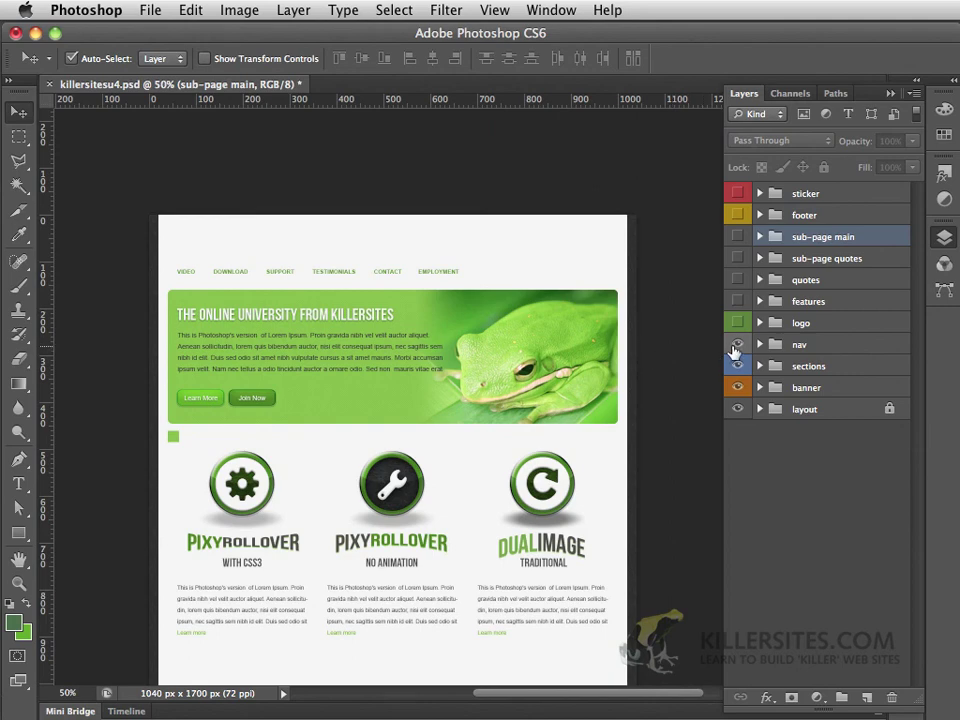
pyautogui.click(738, 345)
pyautogui.click(738, 366)
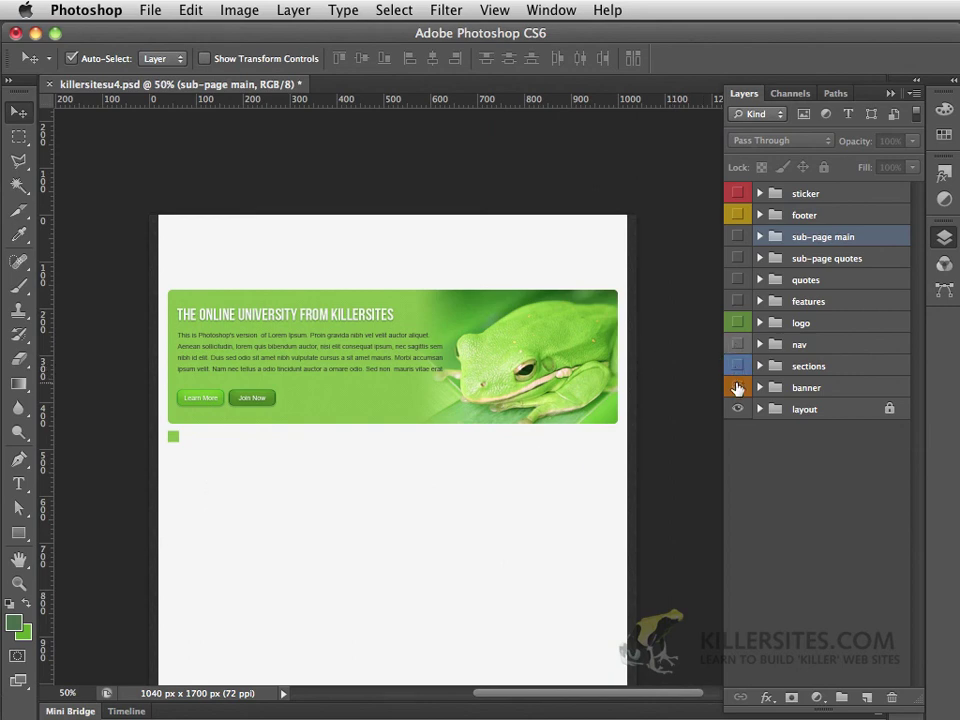
pyautogui.click(738, 388)
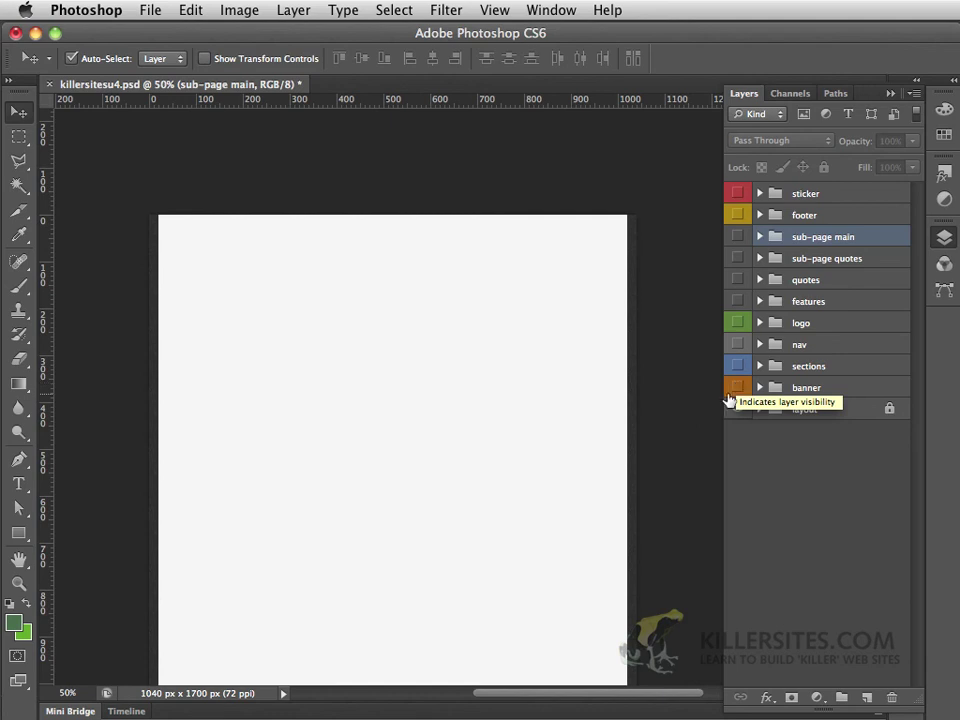
# Turn the banner, sections, nav, logo and features groups back on.
pyautogui.moveTo(738, 388)
pyautogui.mouseDown()
pyautogui.moveTo(737, 324)
pyautogui.moveTo(738, 363)
pyautogui.mouseUp()
pyautogui.click(738, 364)
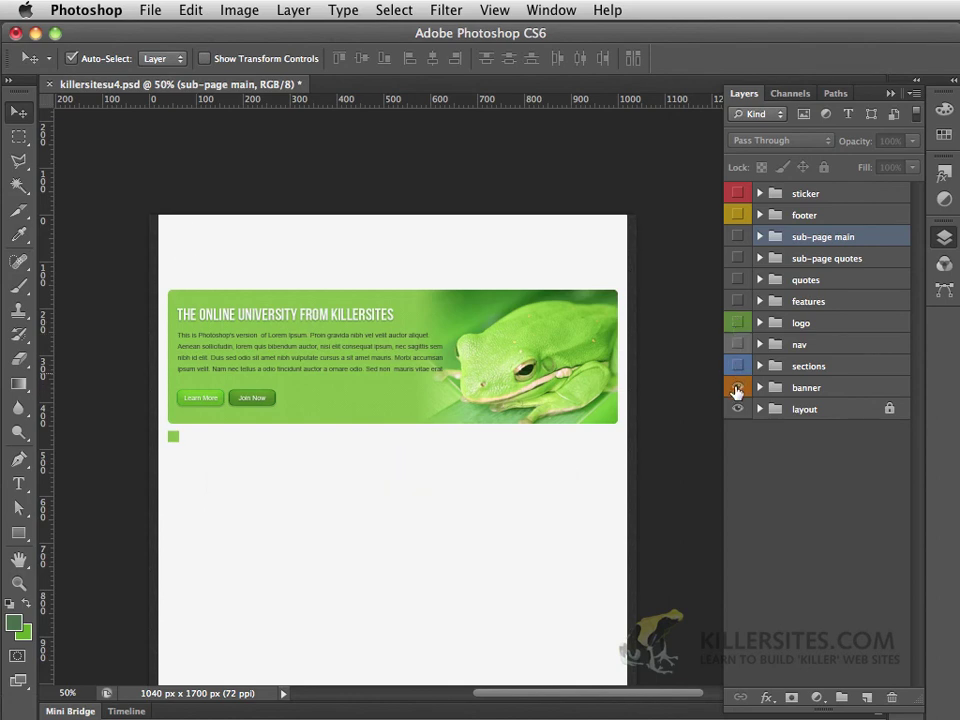
pyautogui.click(737, 370)
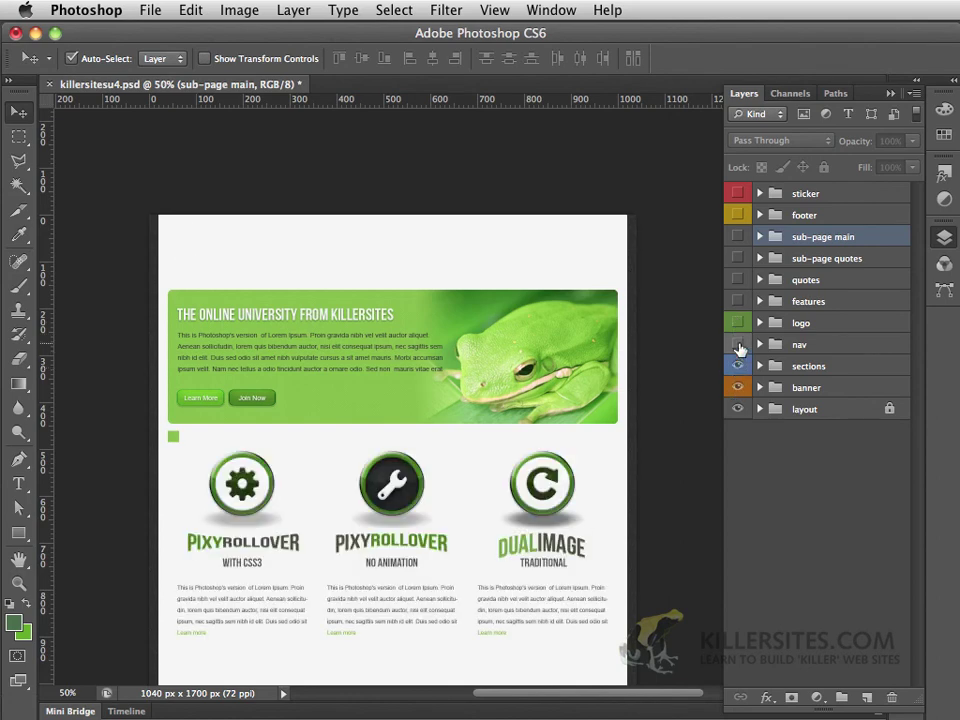
pyautogui.click(738, 344)
pyautogui.moveTo(738, 326); pyautogui.dragTo(737, 194)
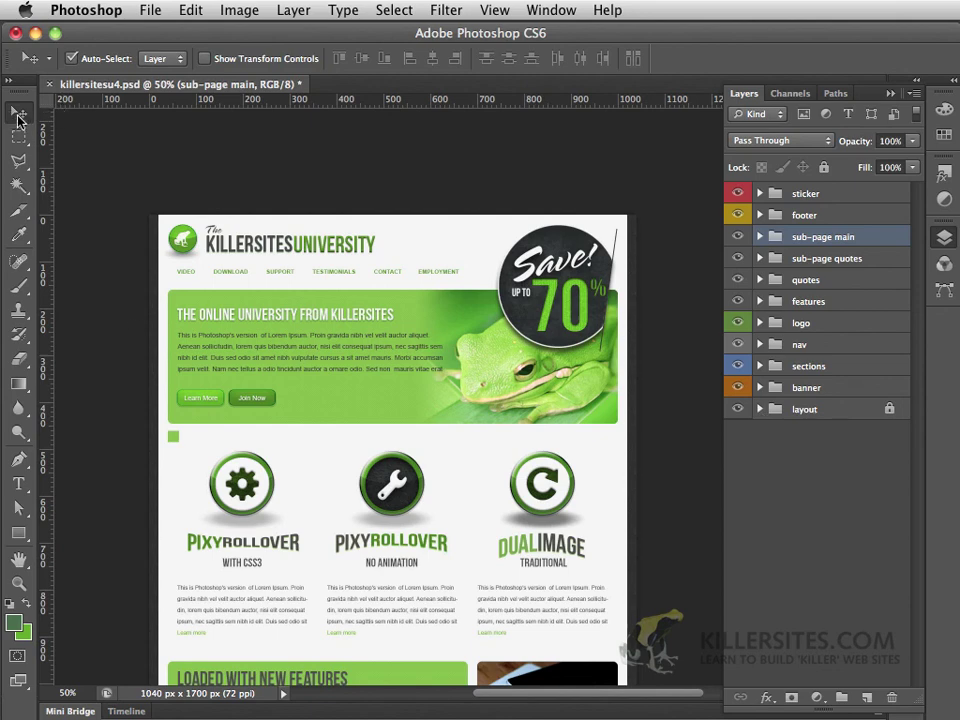
pyautogui.click(448, 245)
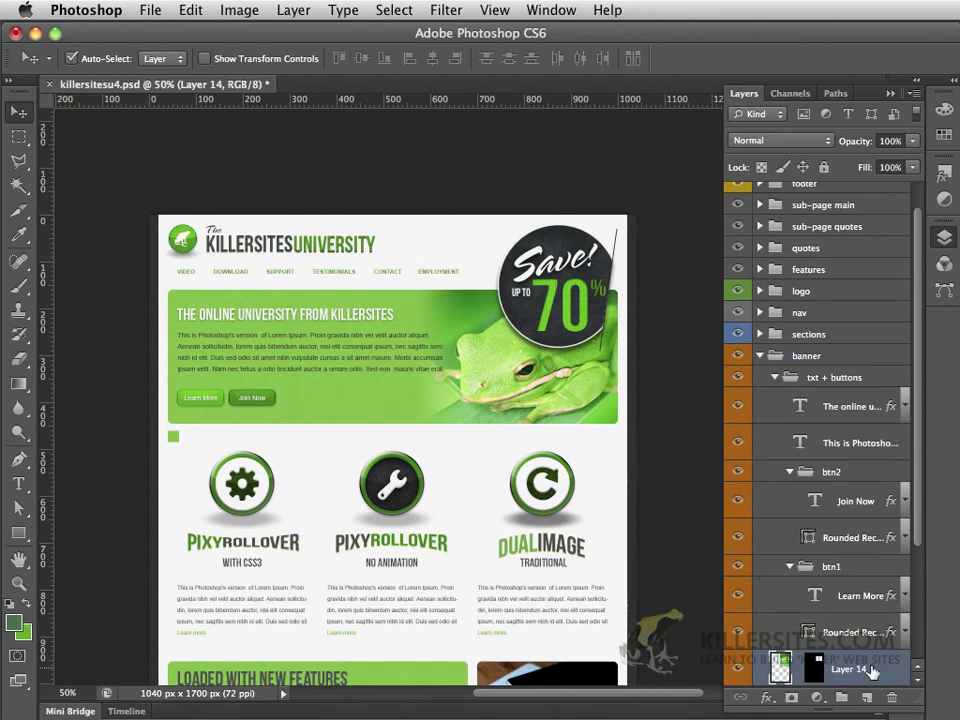
pyautogui.scroll(-3, 860, 648)
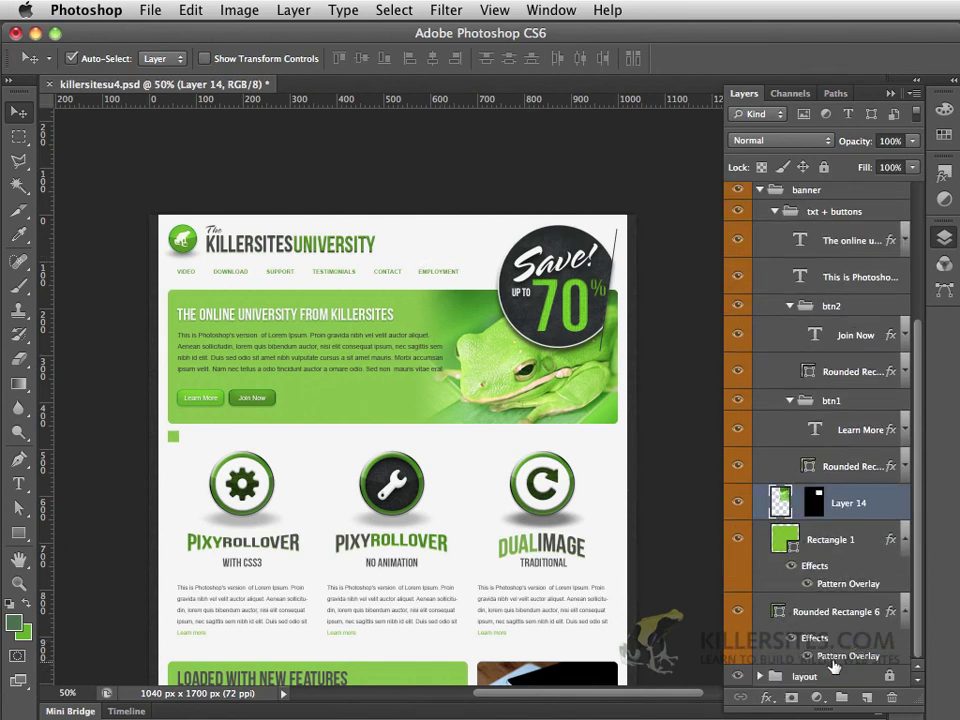
pyautogui.click(760, 189)
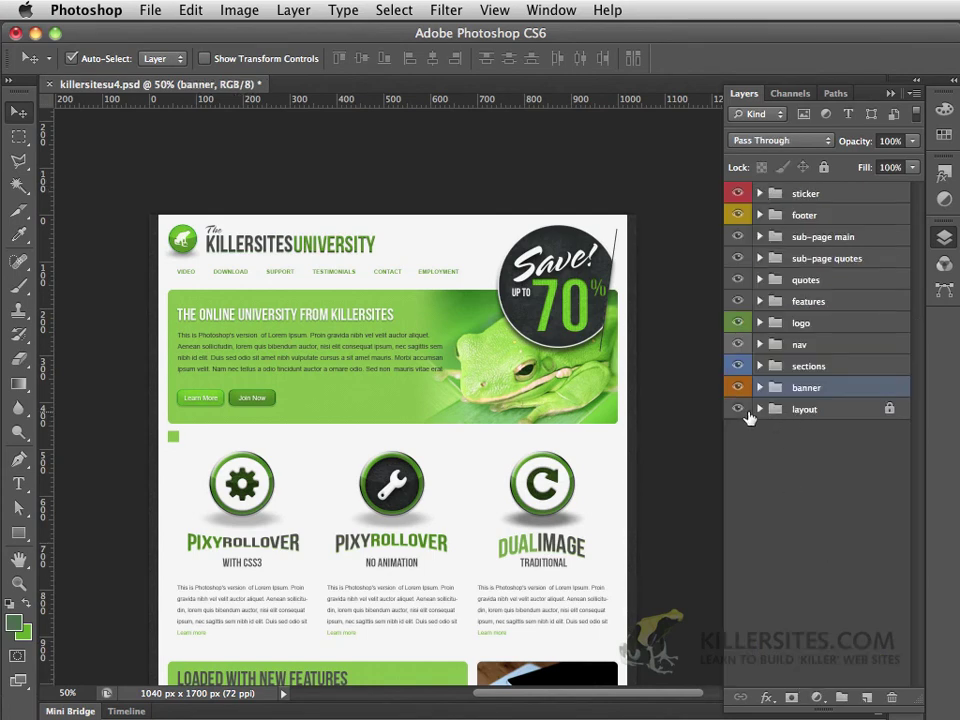
pyautogui.click(760, 409)
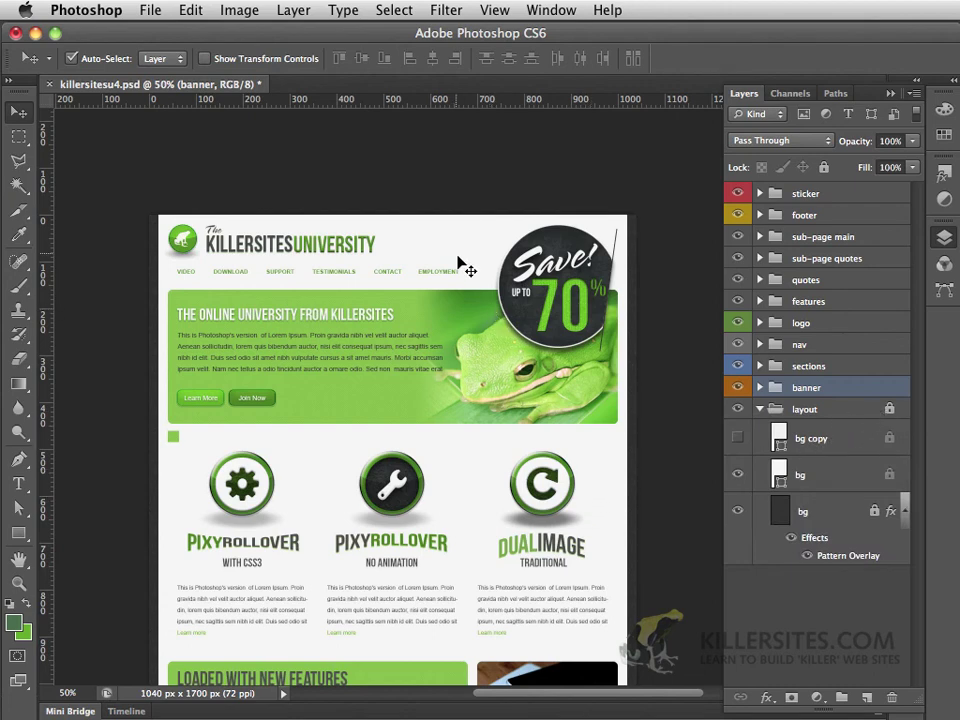
pyautogui.click(155, 338)
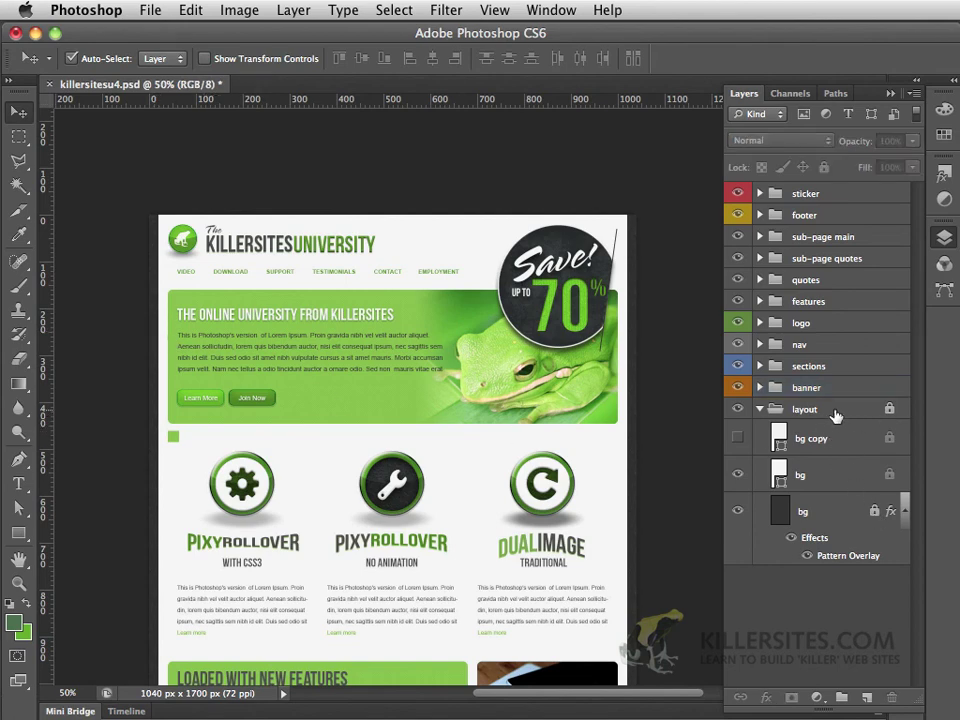
pyautogui.click(759, 409)
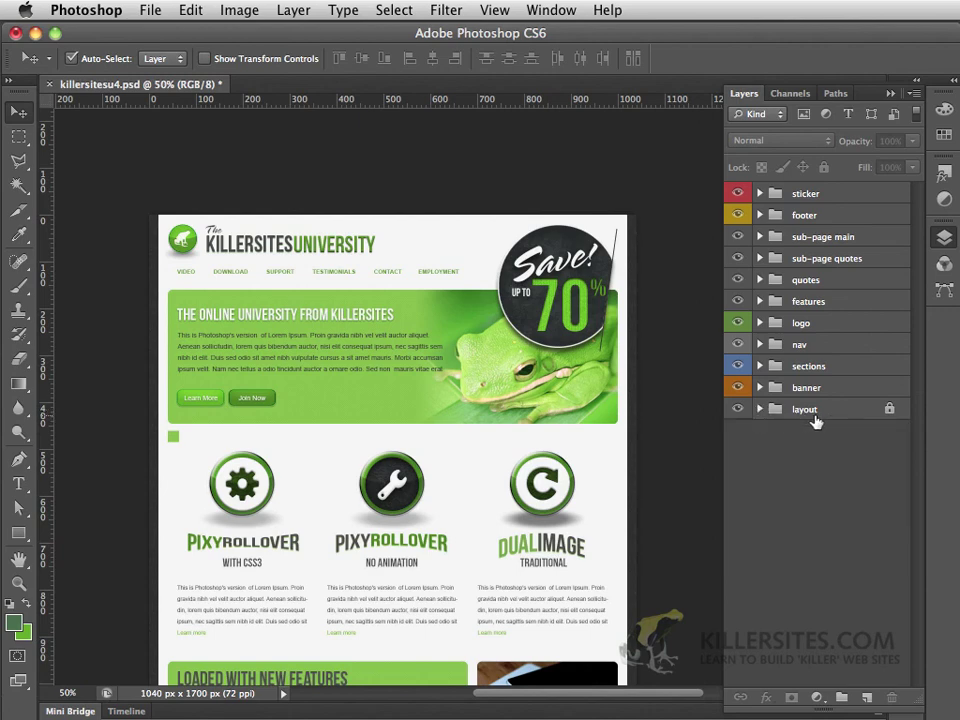
pyautogui.click(850, 411)
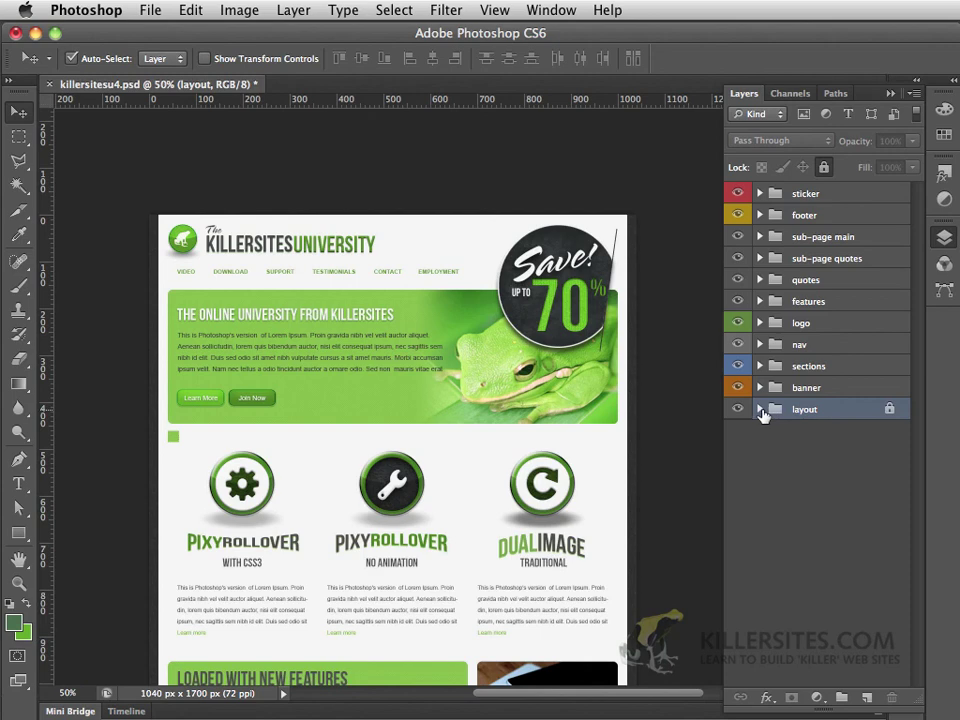
pyautogui.click(760, 409)
pyautogui.click(822, 445)
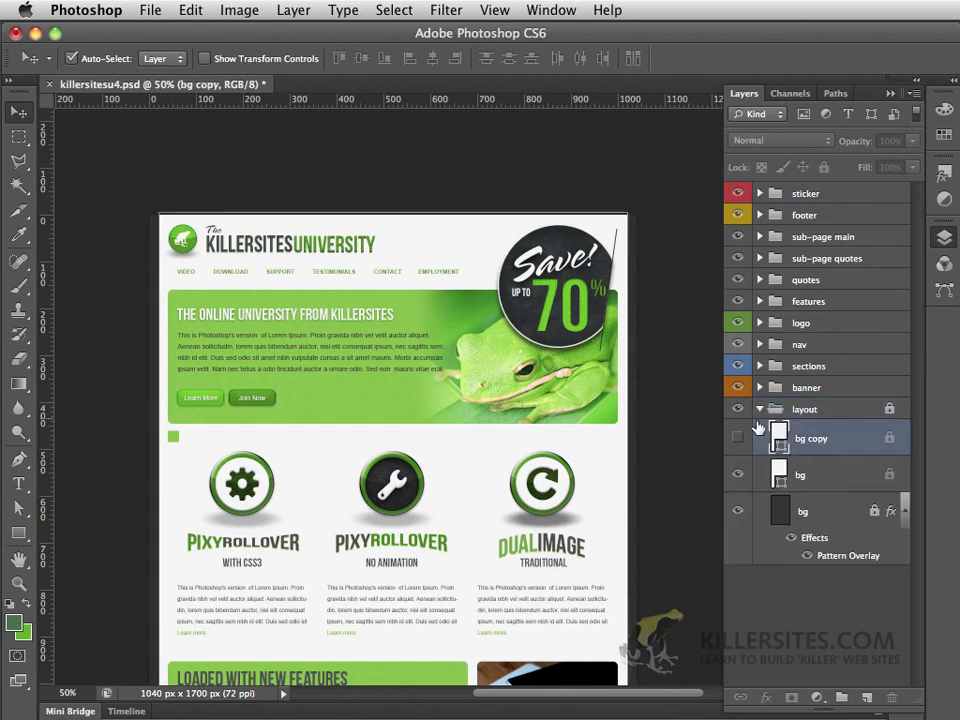
pyautogui.click(761, 410)
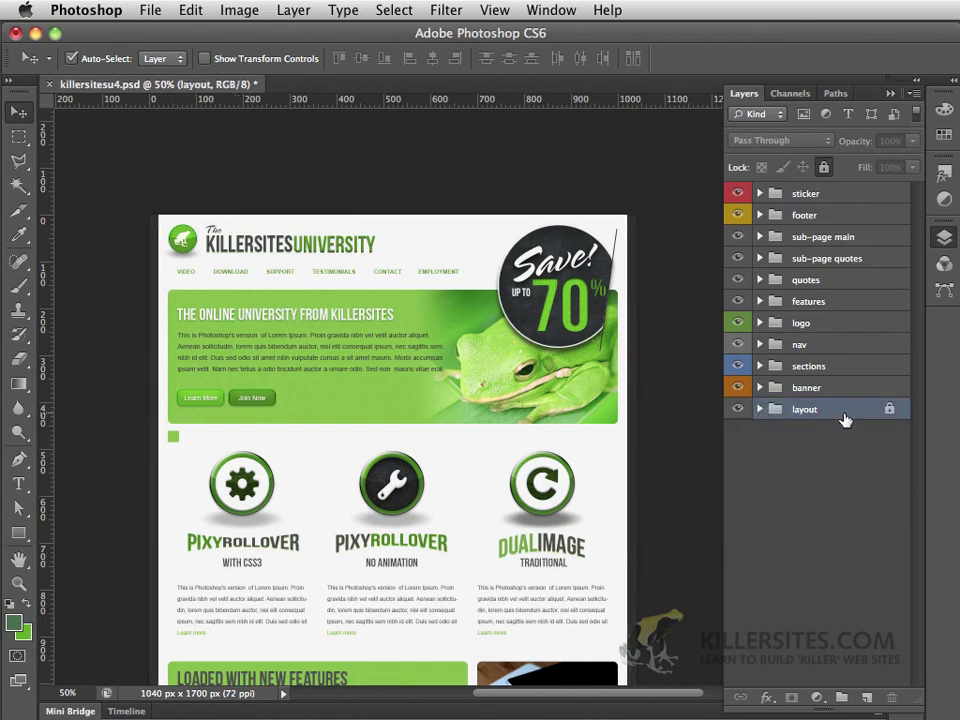
pyautogui.click(824, 170)
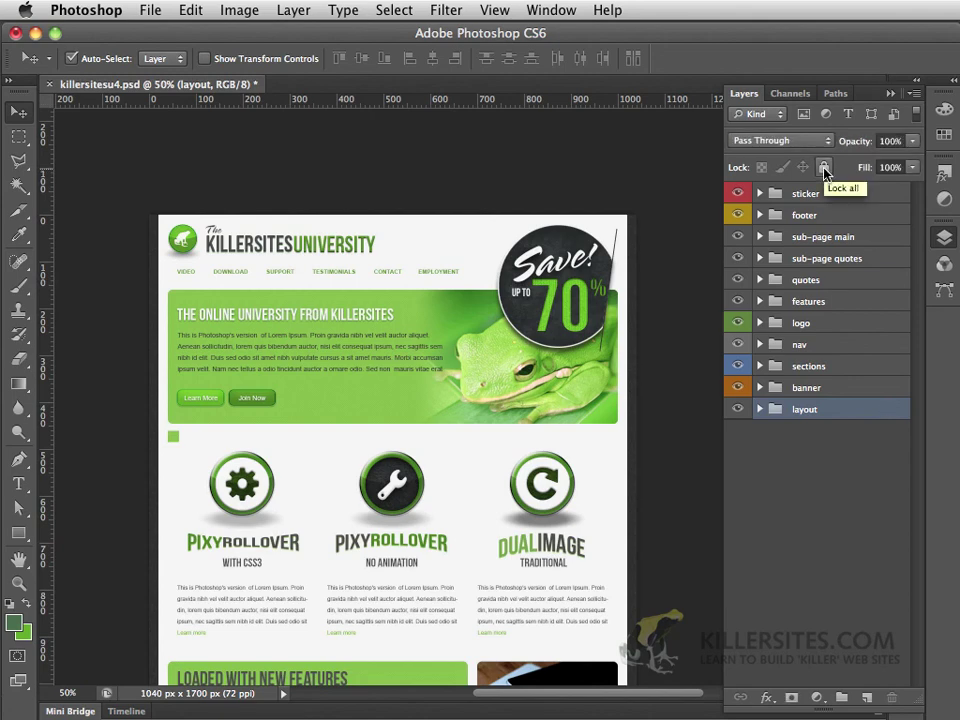
pyautogui.click(824, 170)
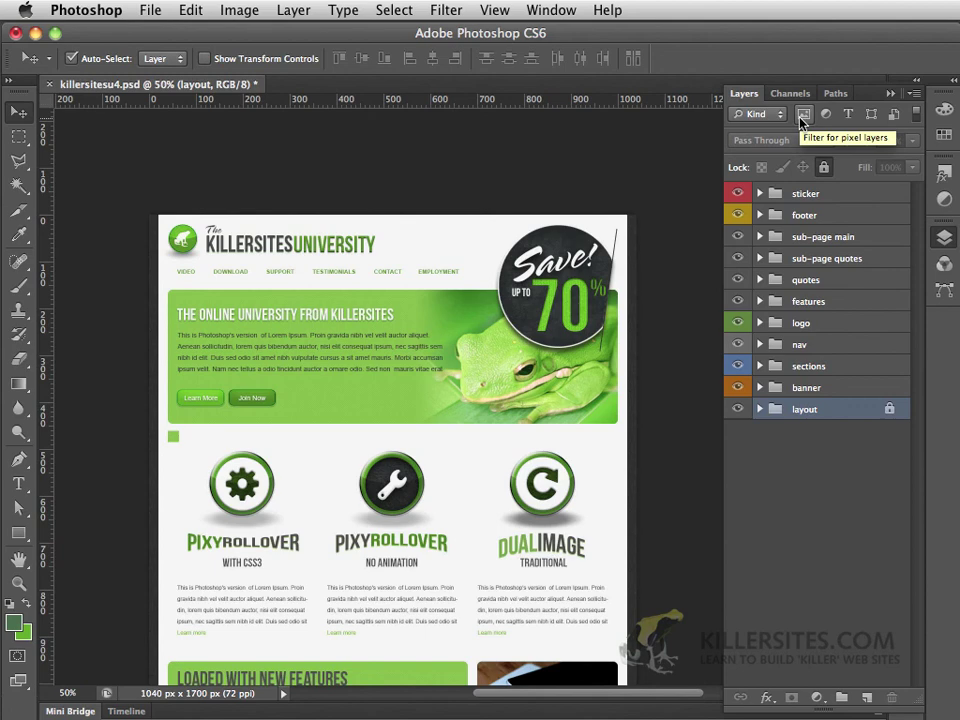
# Filter the layer list to pixel layers, then to adjustment layers, clearing each filter afterwards.
pyautogui.click(800, 119)
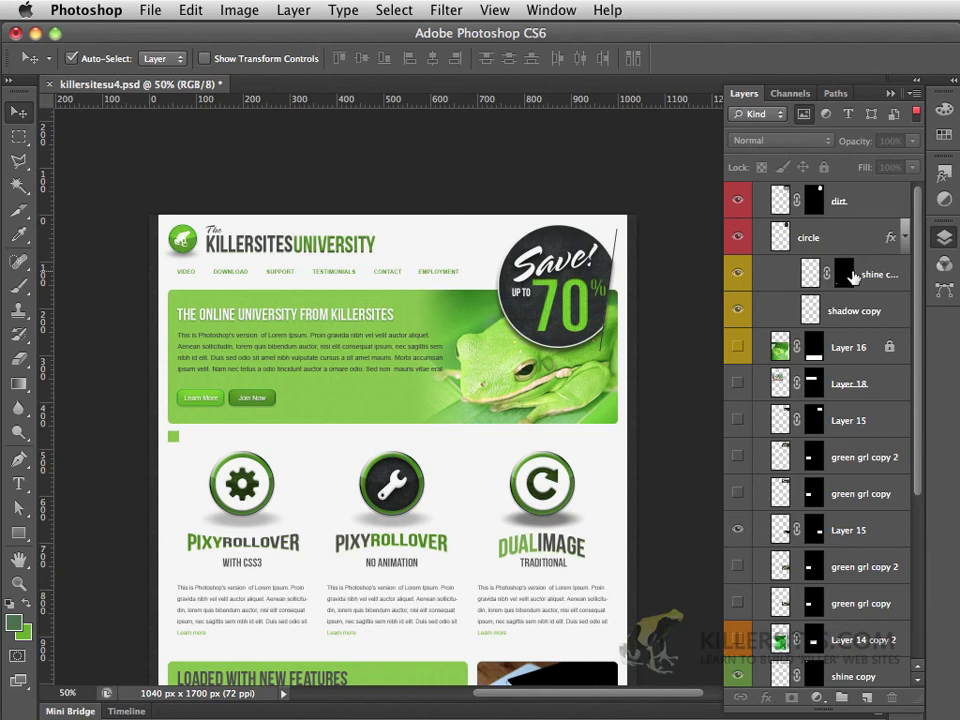
pyautogui.scroll(-5, 853, 276)
pyautogui.scroll(5, 853, 276)
pyautogui.click(805, 117)
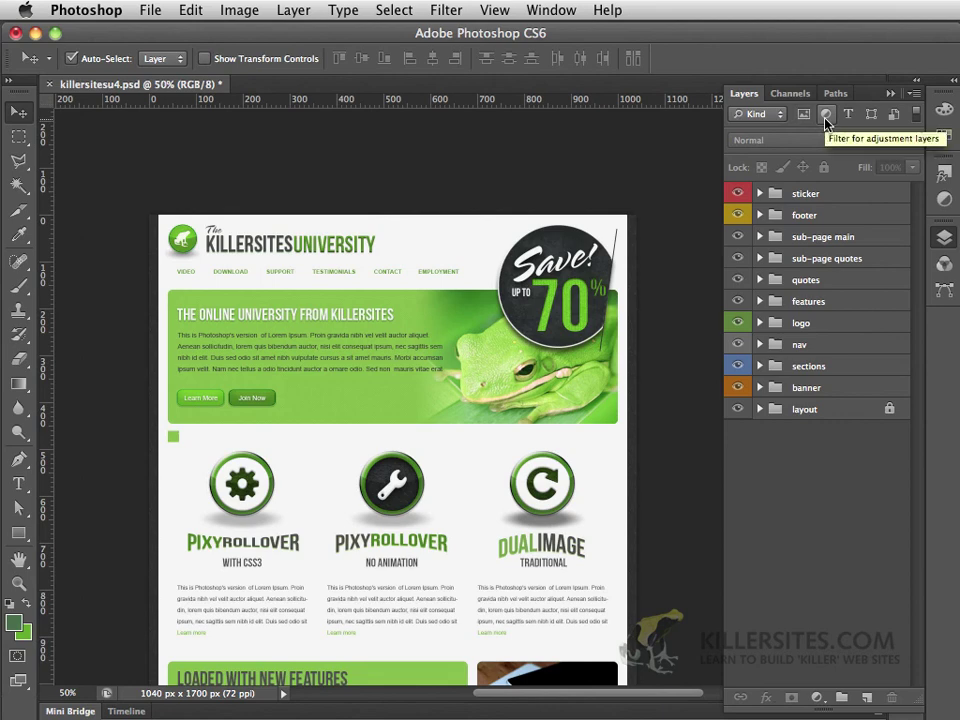
pyautogui.click(825, 116)
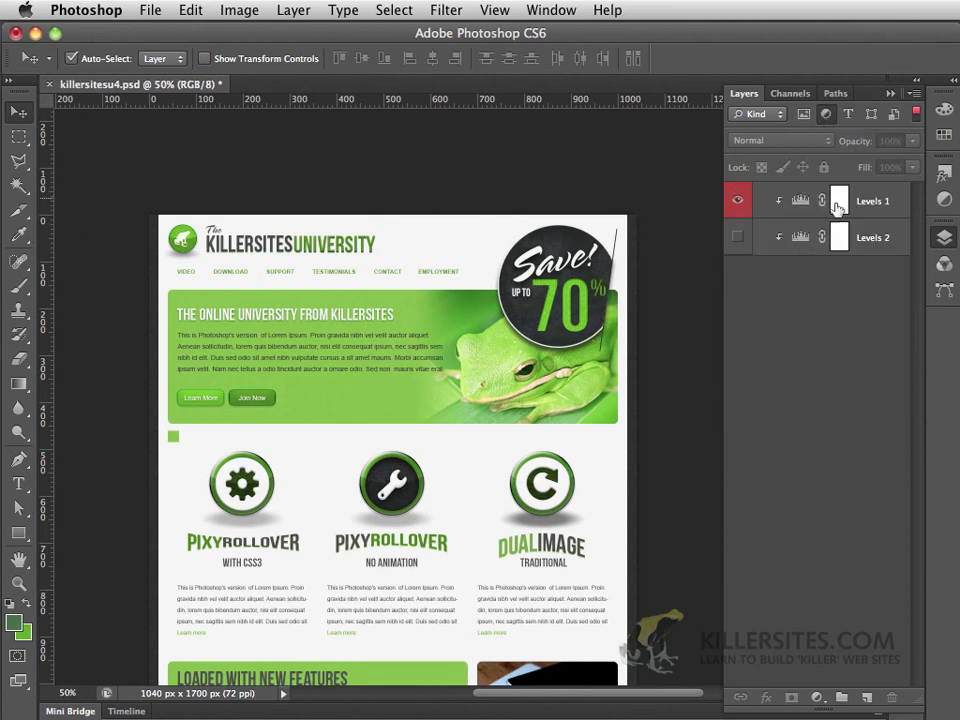
pyautogui.click(827, 117)
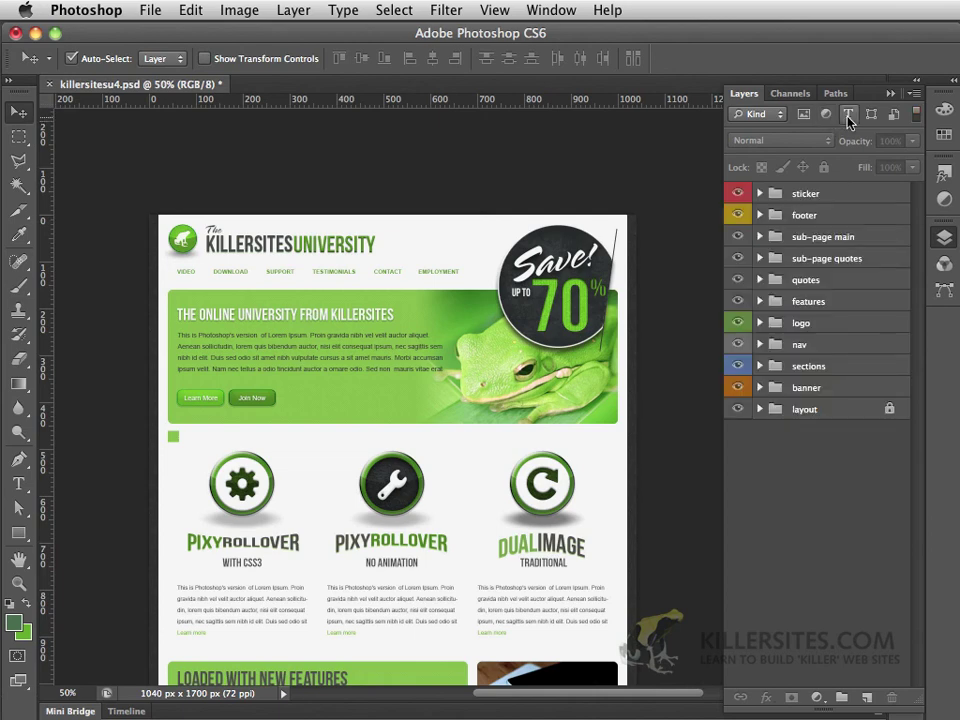
# Filter to type layers, then to shape layers, clearing each filter to show all groups.
pyautogui.click(848, 117)
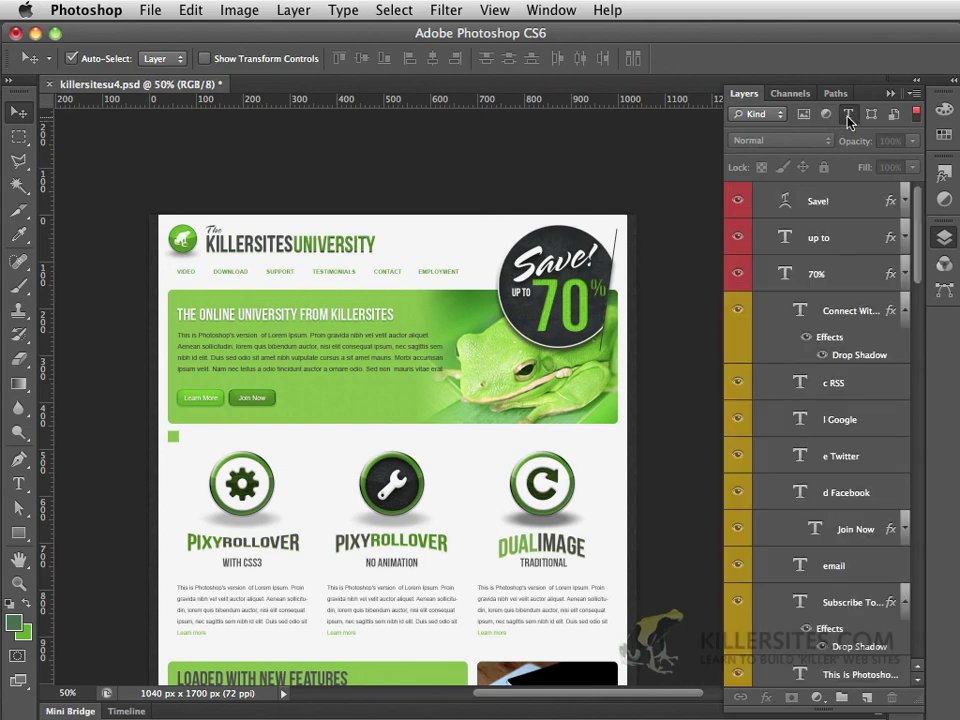
pyautogui.scroll(-15, 850, 370)
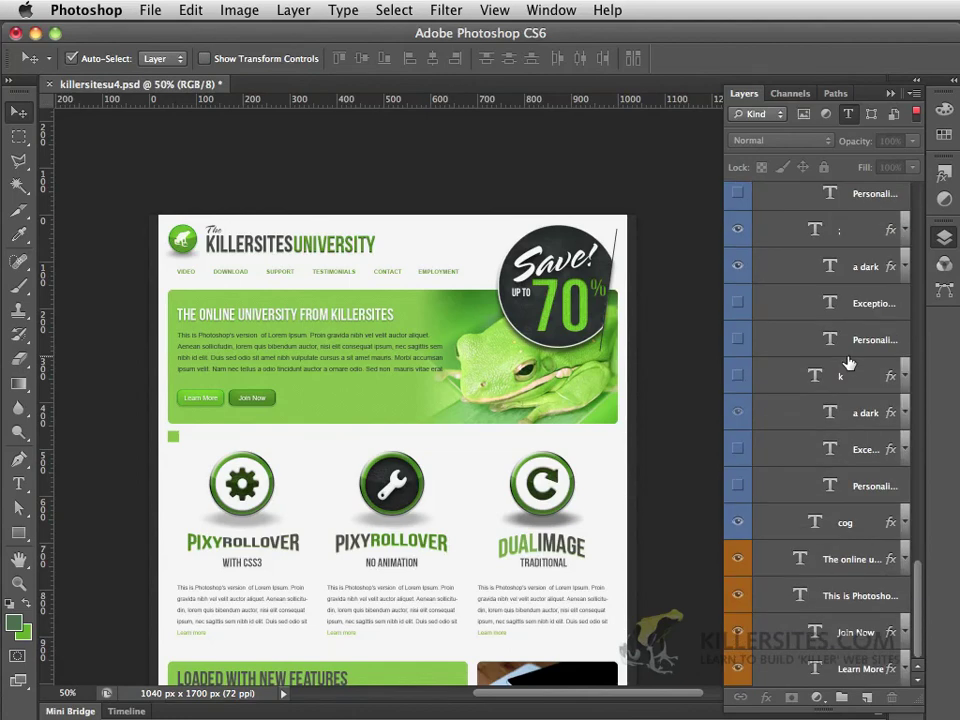
pyautogui.scroll(15, 848, 362)
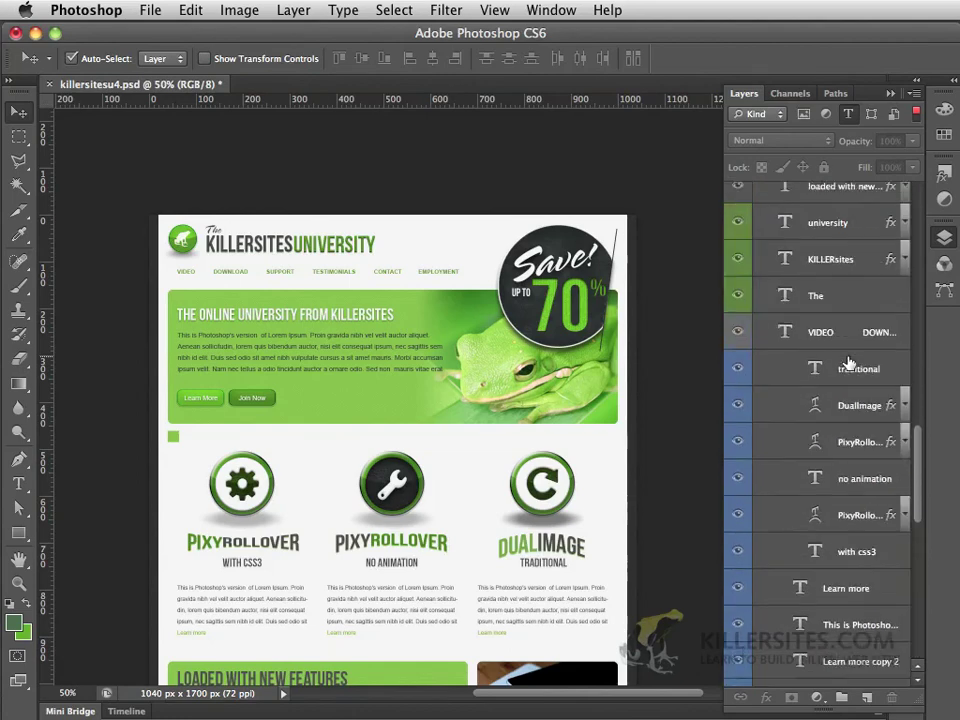
pyautogui.click(848, 116)
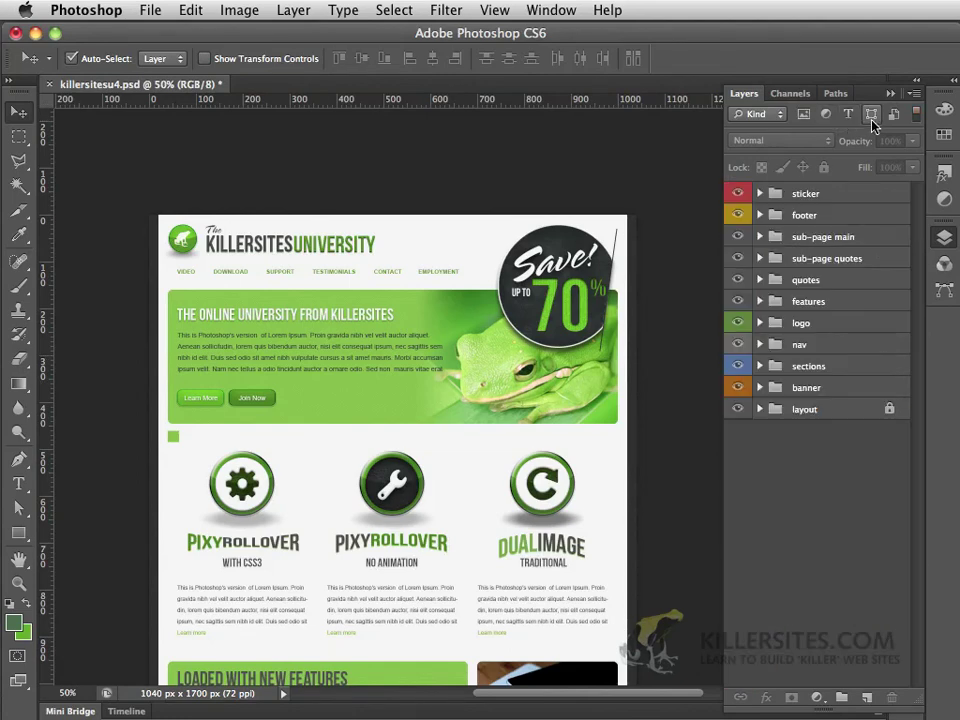
pyautogui.click(872, 117)
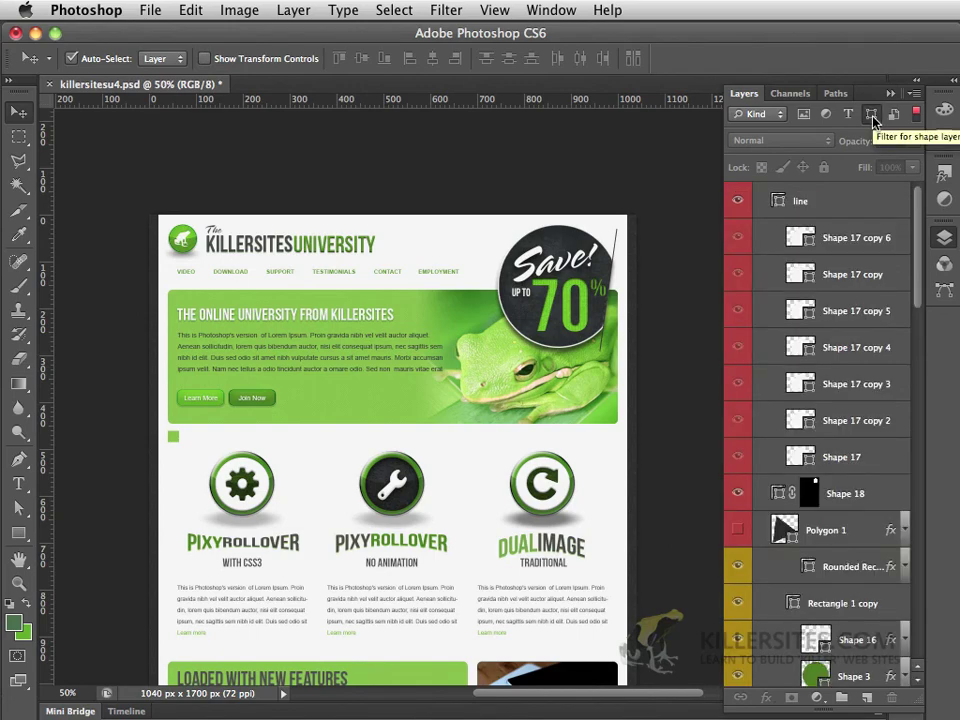
pyautogui.scroll(-10, 870, 377)
pyautogui.scroll(10, 870, 377)
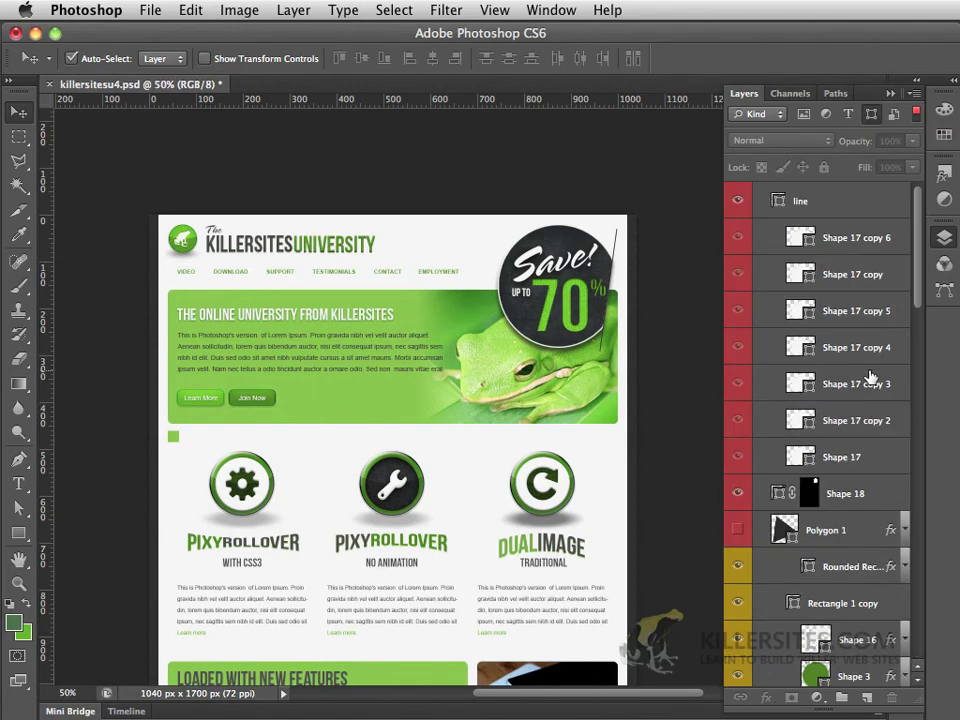
pyautogui.click(870, 118)
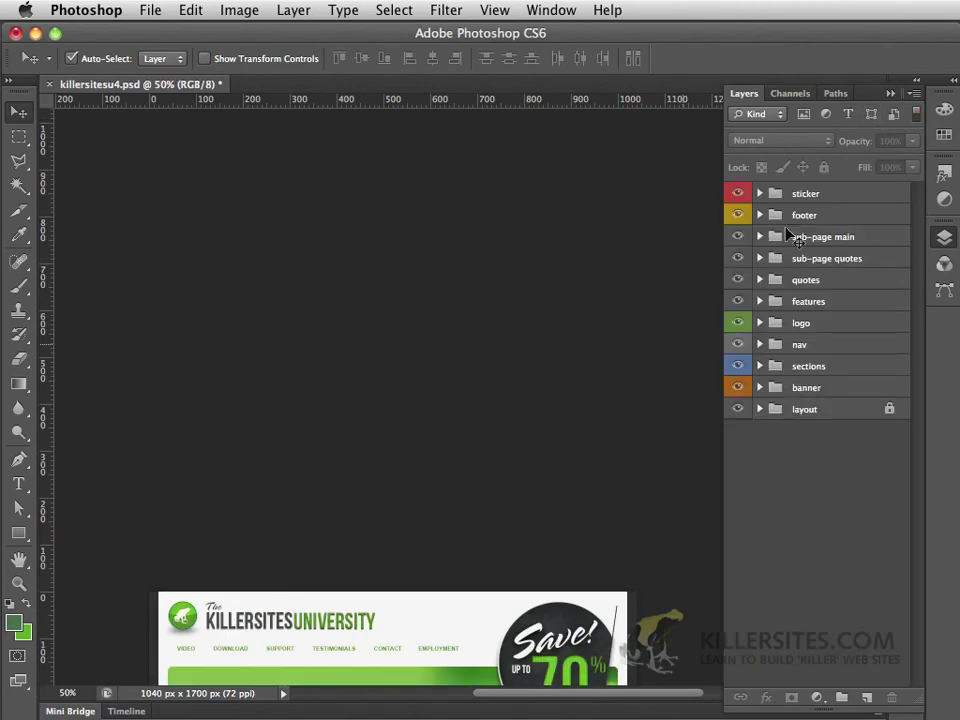
# Turn the Smart Object filter on to check for smart objects, then turn it off.
pyautogui.scroll(-10, 604, 478)
pyautogui.scroll(2, 604, 478)
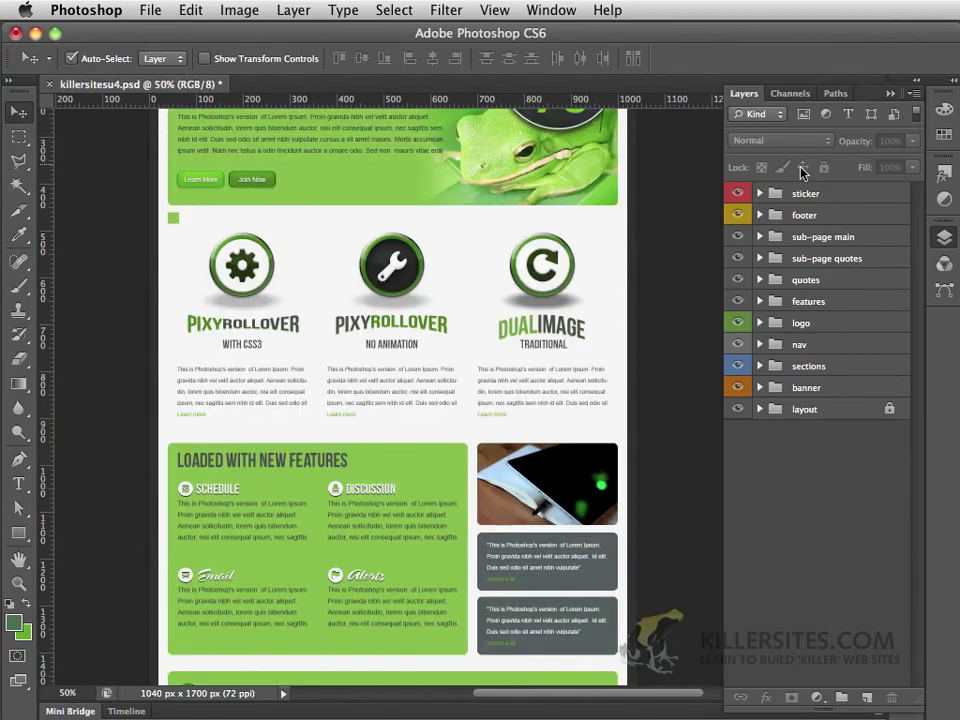
pyautogui.click(894, 116)
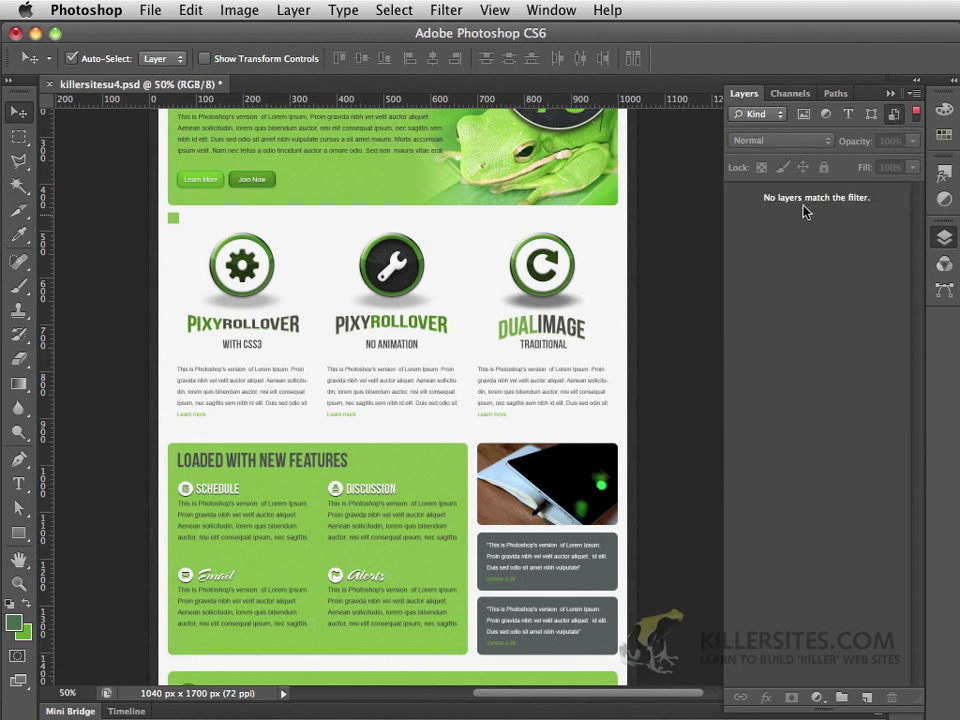
pyautogui.click(894, 116)
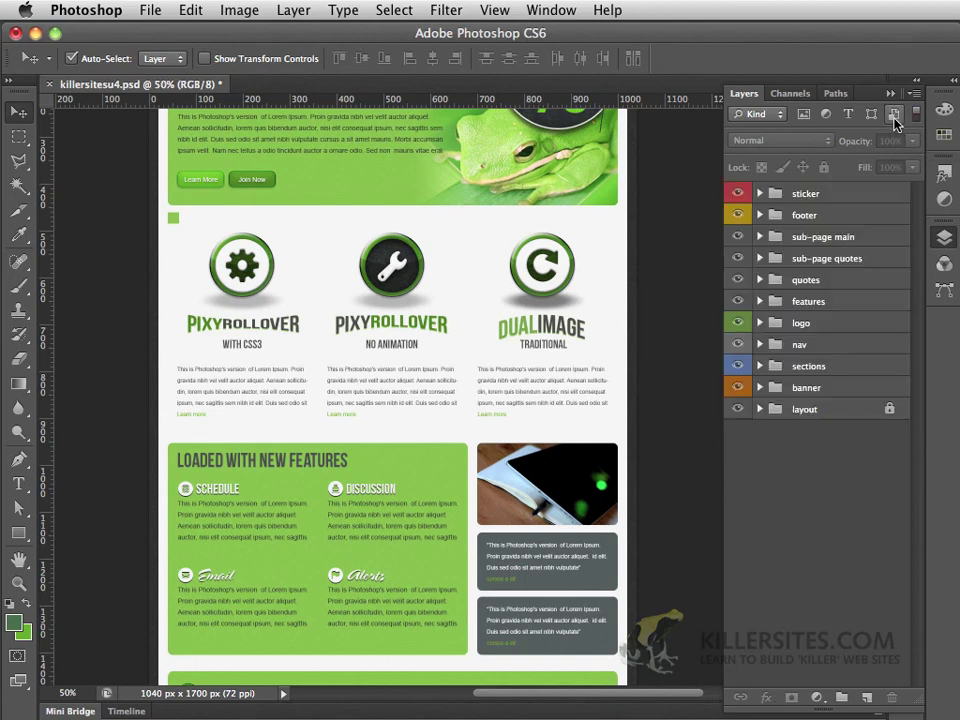
# Switch the layer filter type to Name and enter 'frog' as the search text.
pyautogui.click(752, 114)
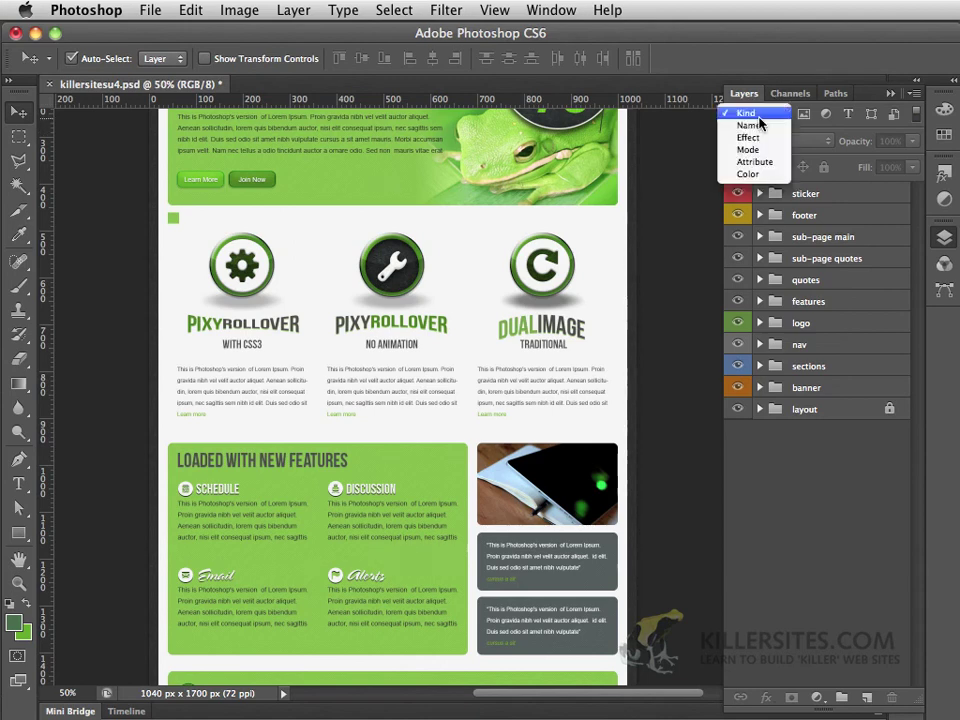
pyautogui.click(749, 125)
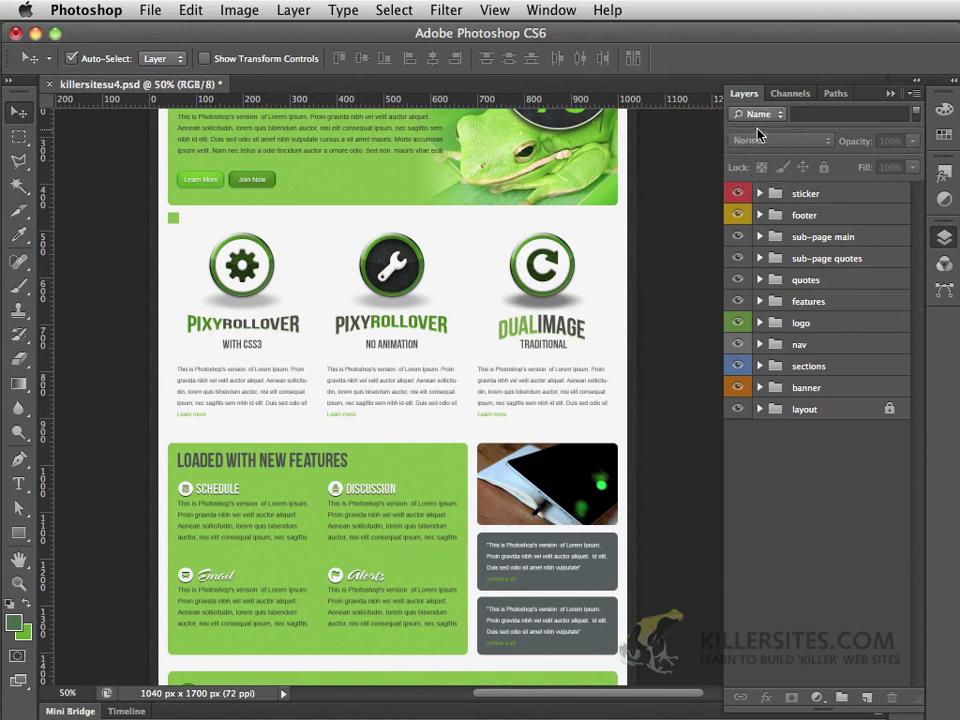
pyautogui.click(812, 114)
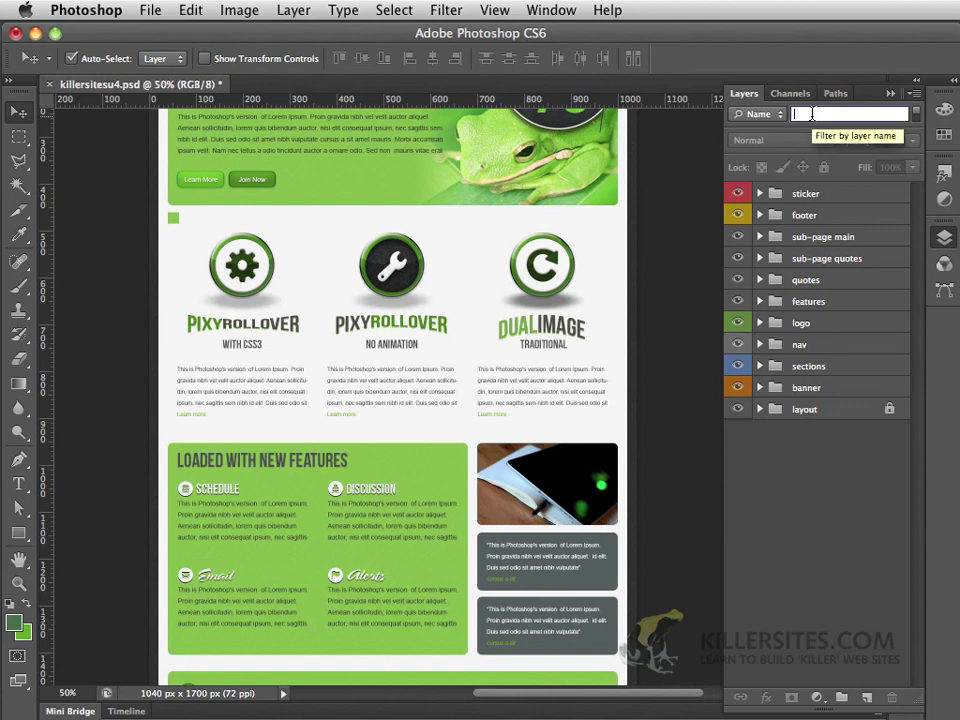
pyautogui.write('frog')
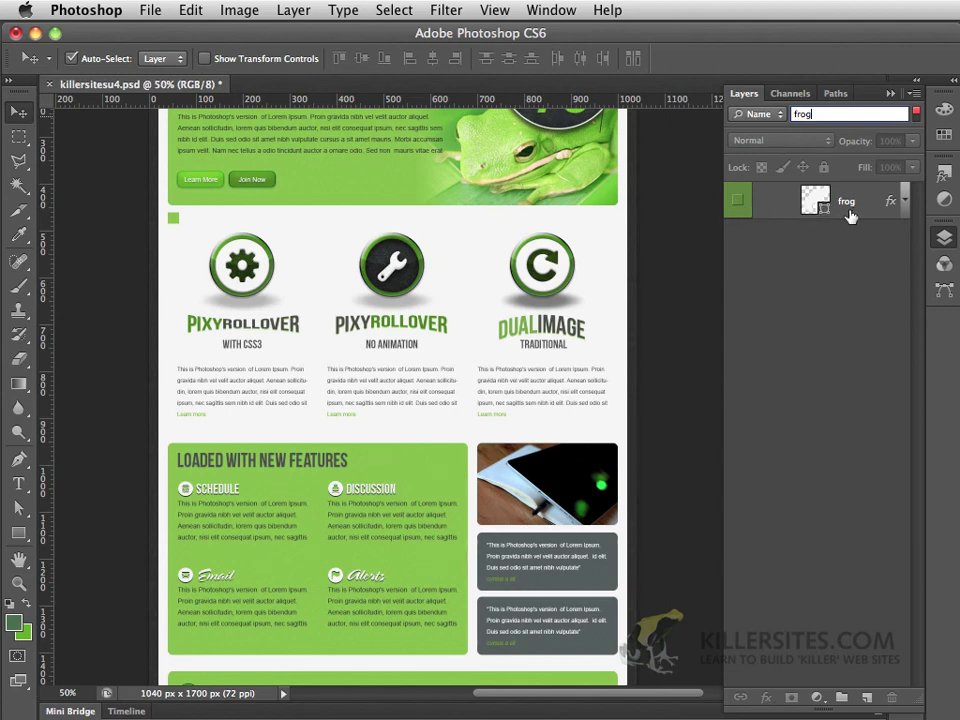
# Try the Effect, Mode and Attribute layer filter types in turn.
pyautogui.click(765, 115)
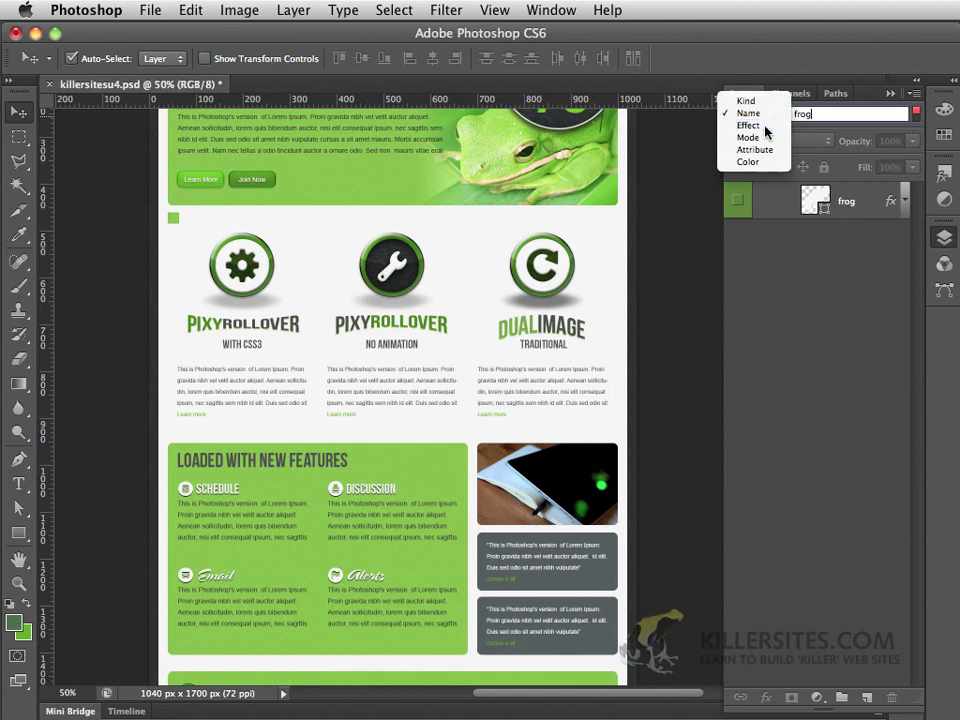
pyautogui.click(767, 127)
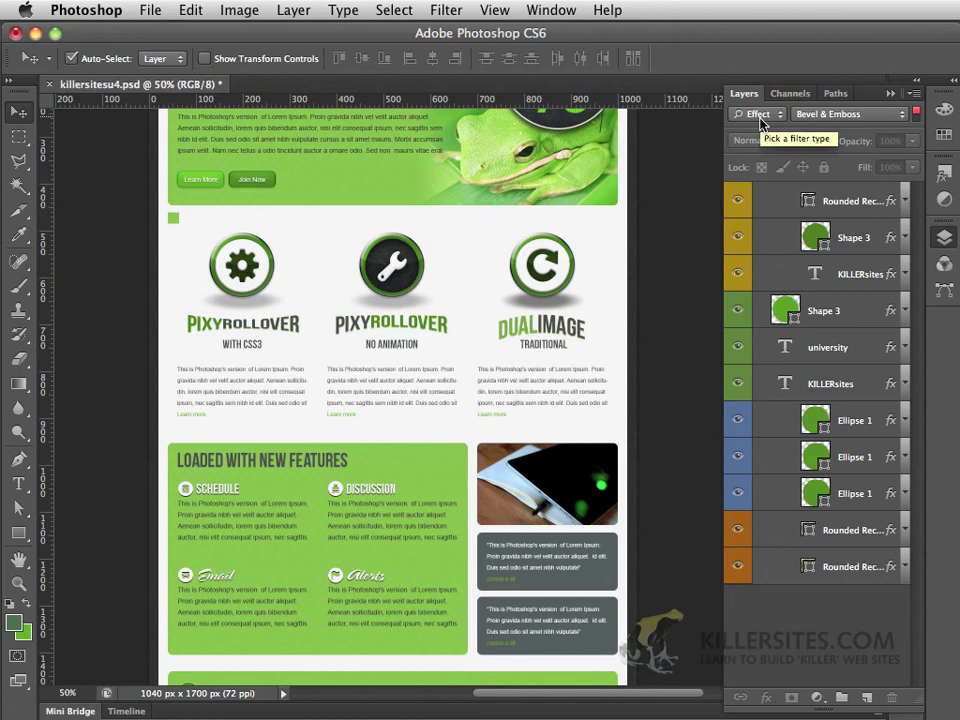
pyautogui.click(761, 120)
pyautogui.click(763, 125)
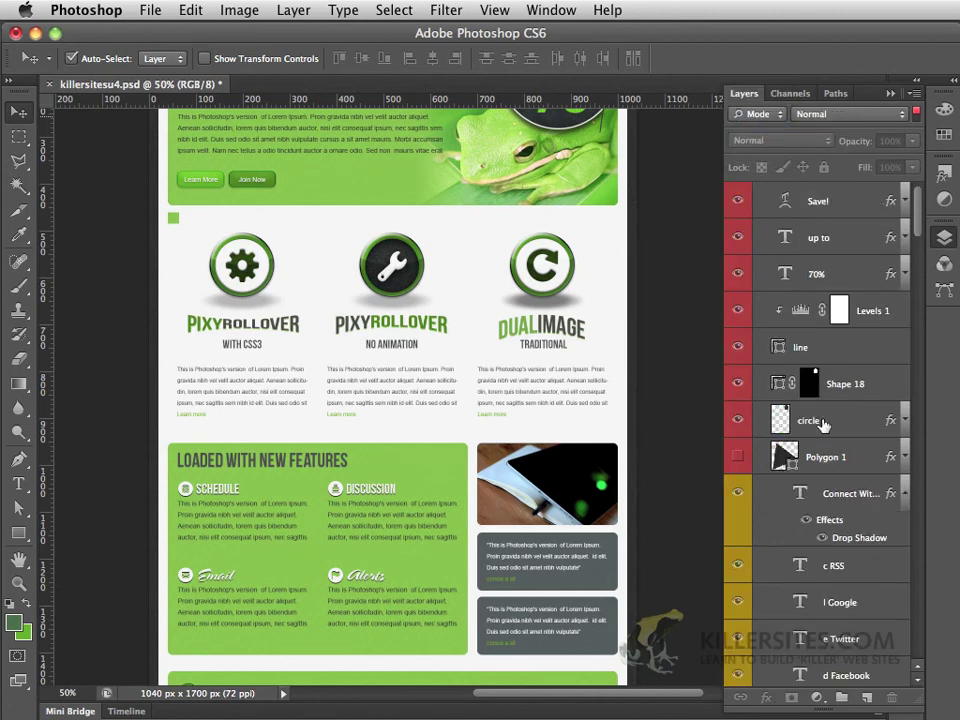
pyautogui.click(768, 124)
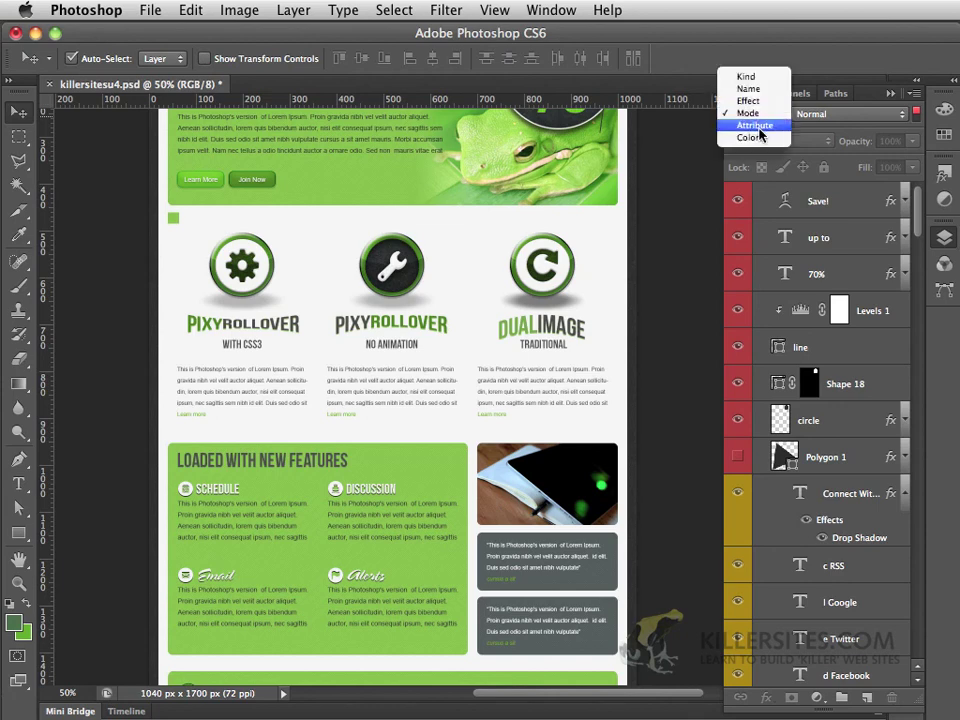
pyautogui.click(758, 127)
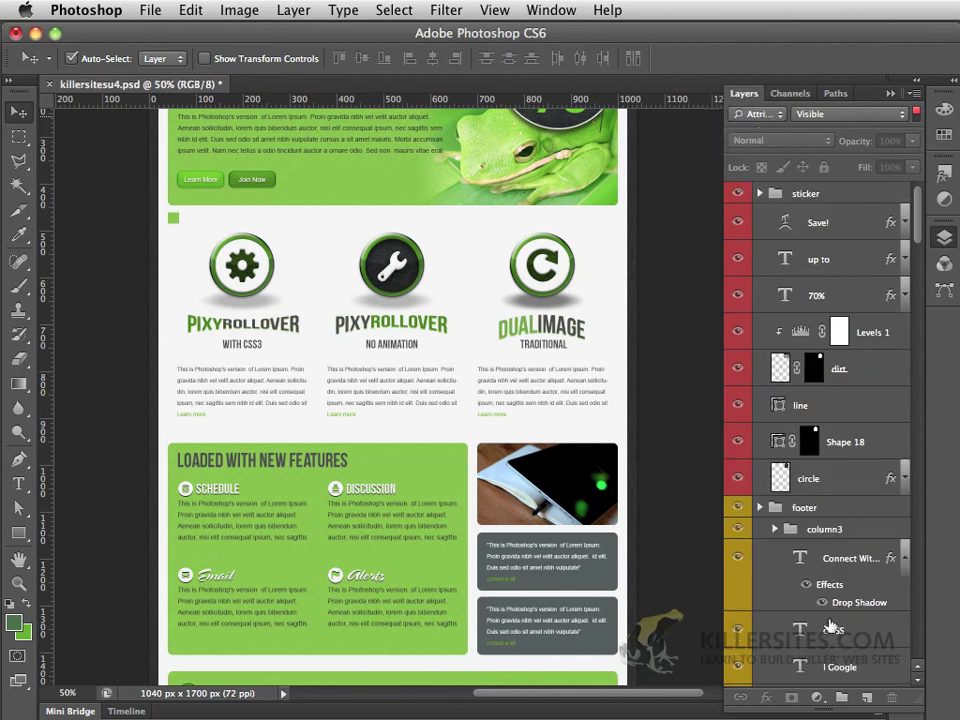
# Filter layers by colour label, showing only the Red-labelled layers.
pyautogui.click(758, 114)
pyautogui.click(758, 125)
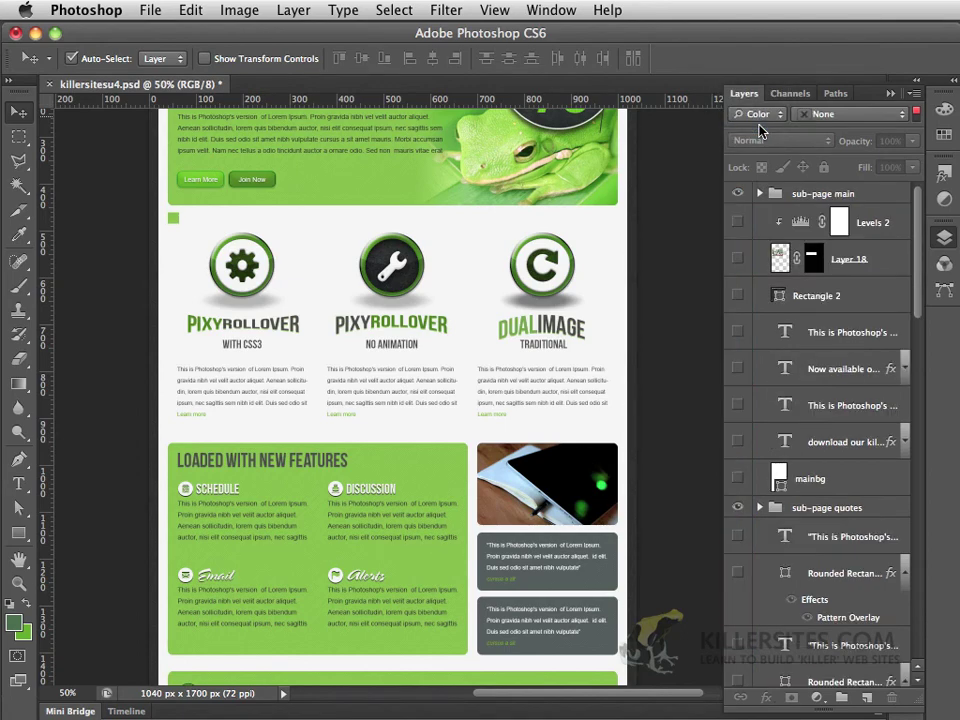
pyautogui.scroll(-10, 805, 318)
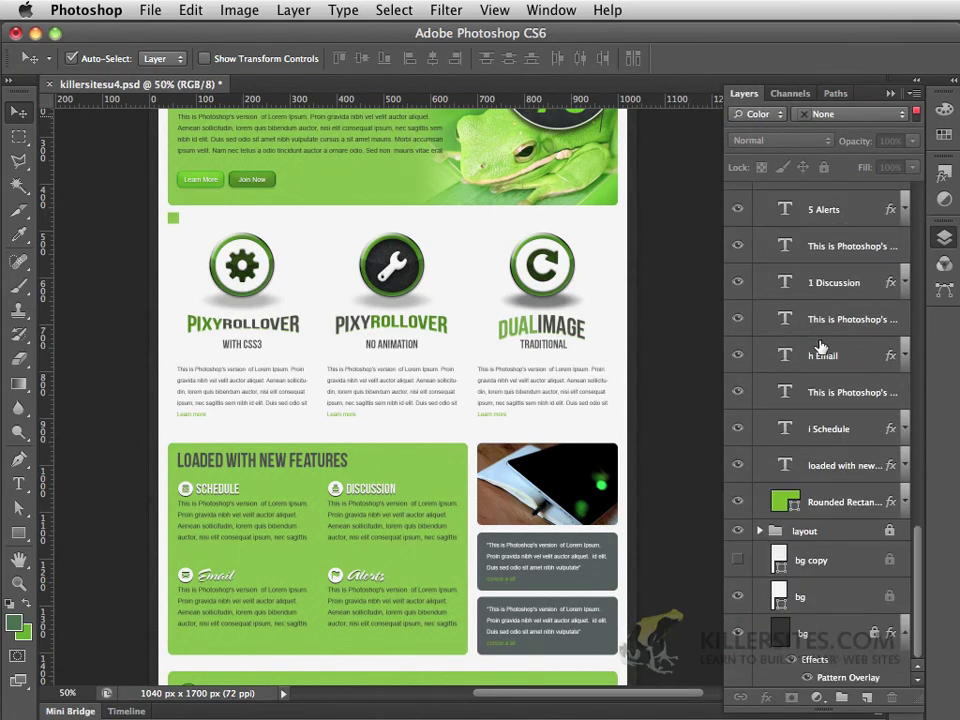
pyautogui.scroll(10, 820, 346)
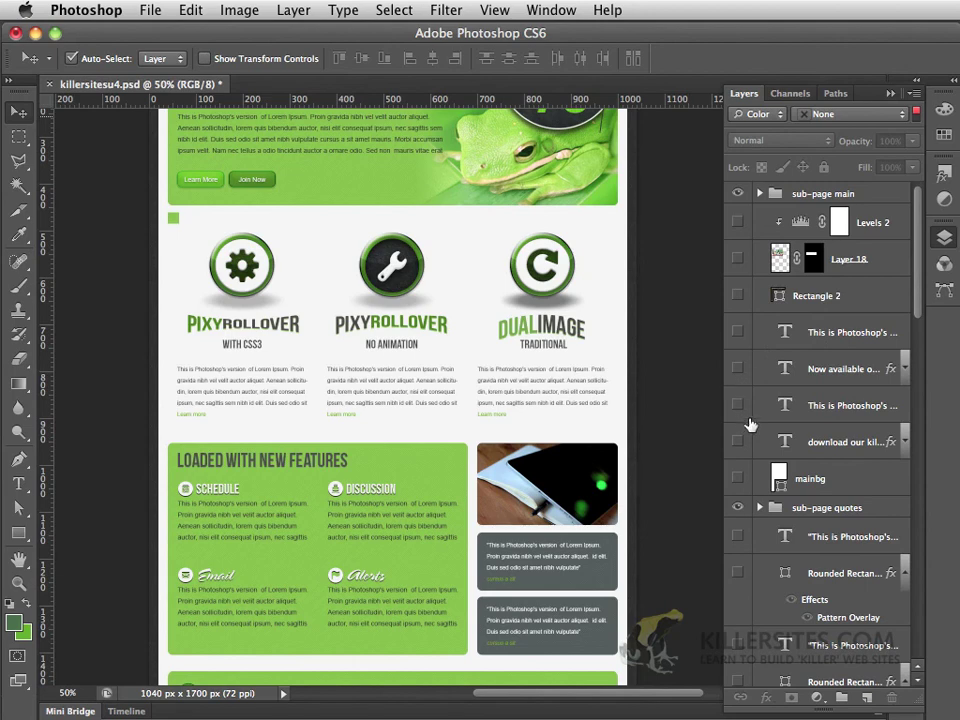
pyautogui.click(846, 116)
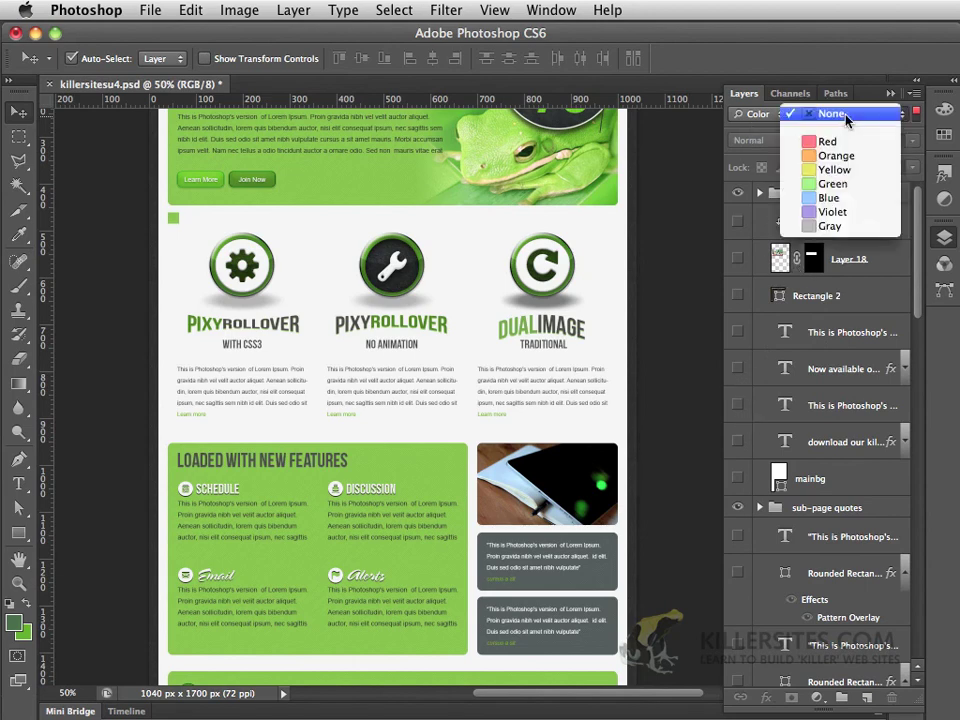
pyautogui.click(846, 145)
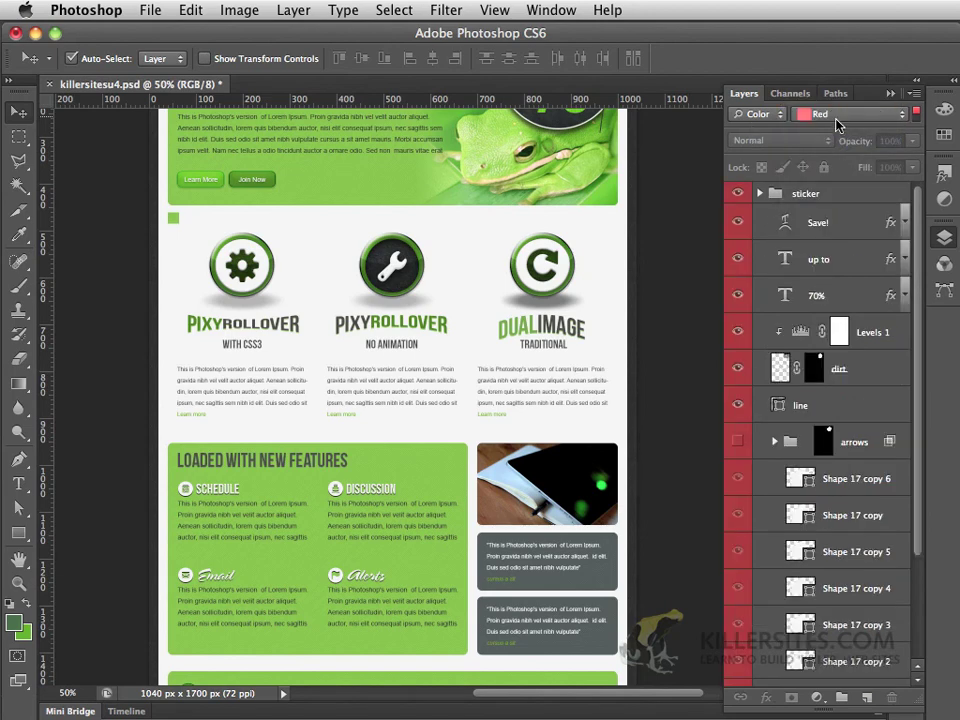
pyautogui.scroll(-3, 830, 210)
pyautogui.scroll(3, 830, 210)
# Switch the colour filter to Orange, then set the filter type back to Kind.
pyautogui.click(848, 114)
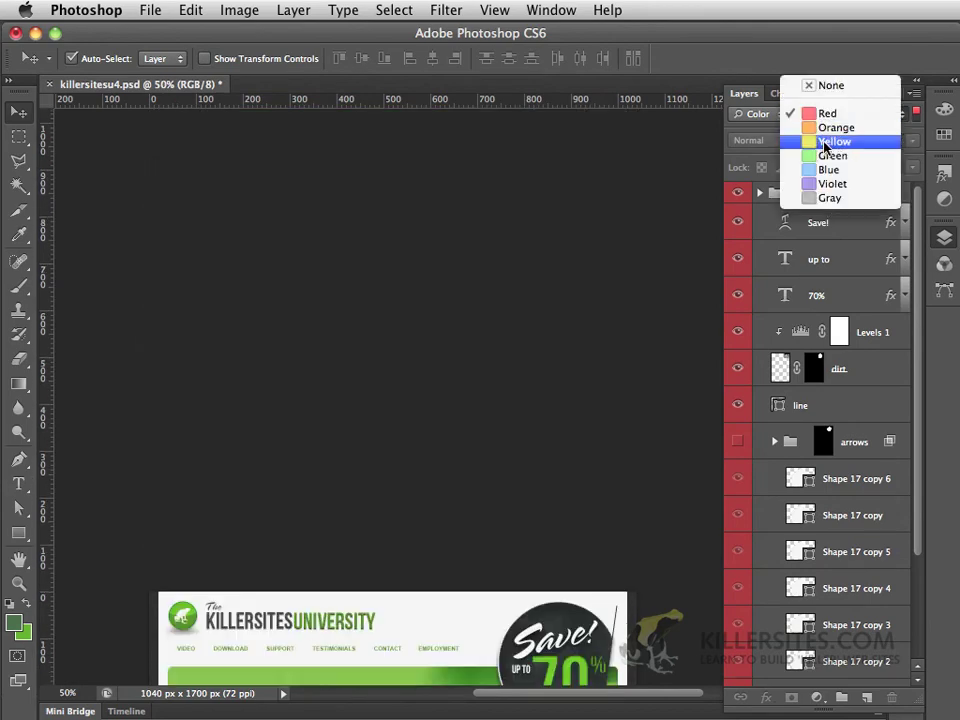
pyautogui.click(830, 127)
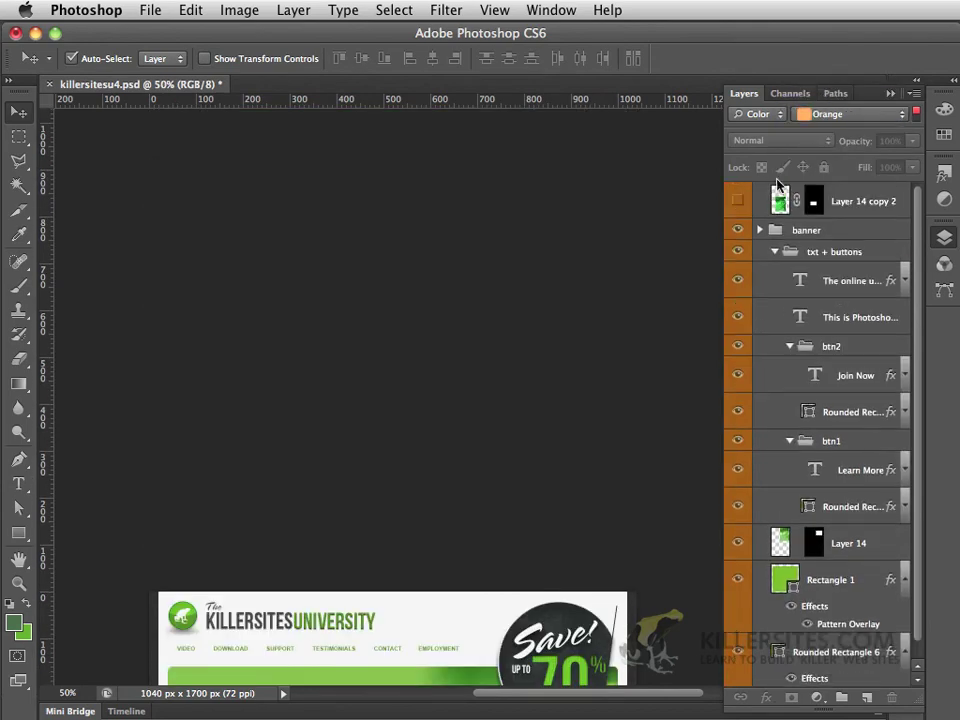
pyautogui.click(758, 116)
pyautogui.click(747, 52)
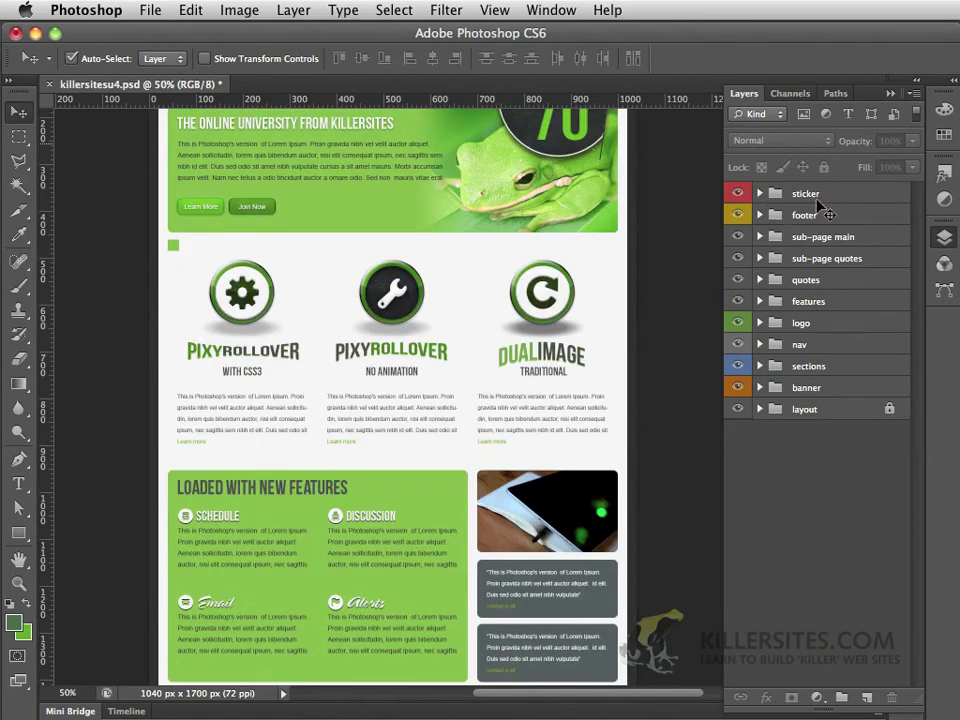
pyautogui.scroll(3, 650, 490)
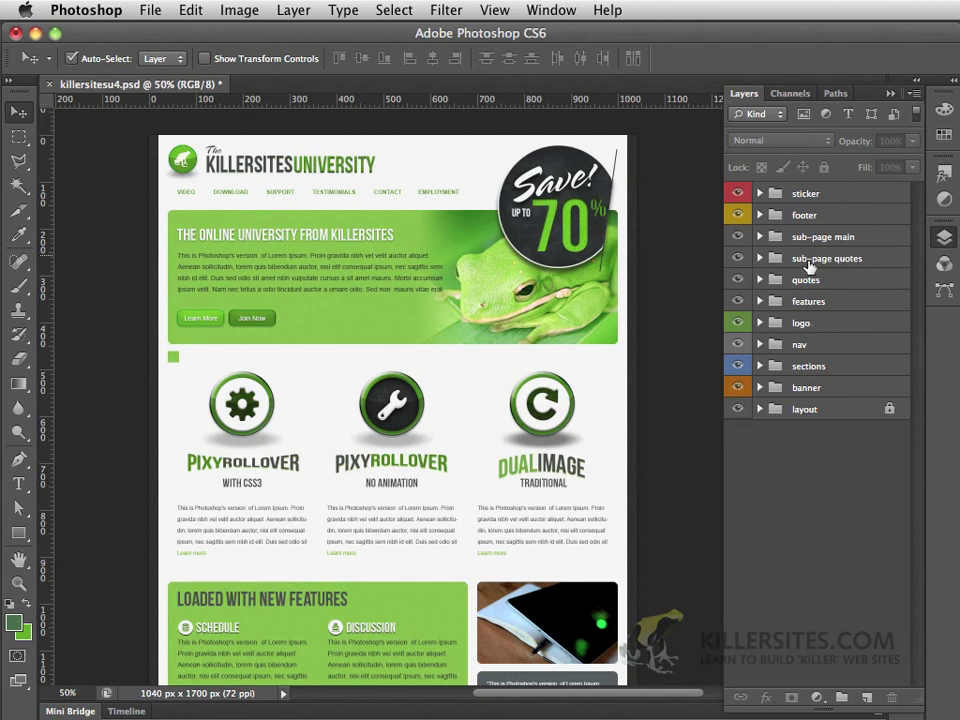
pyautogui.click(844, 197)
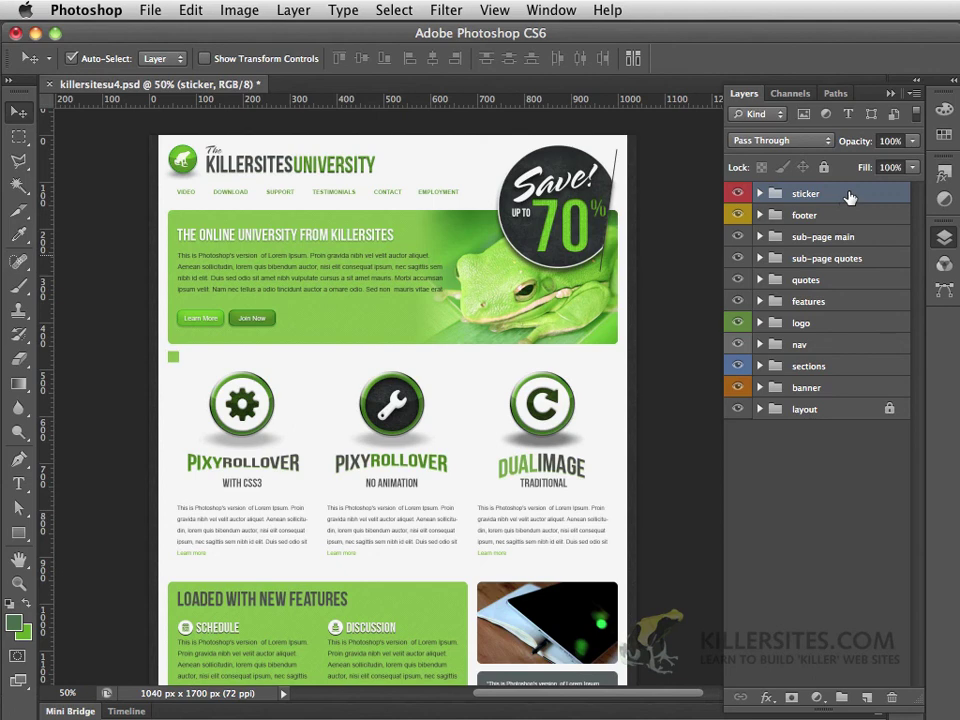
pyautogui.moveTo(849, 197); pyautogui.dragTo(838, 392)
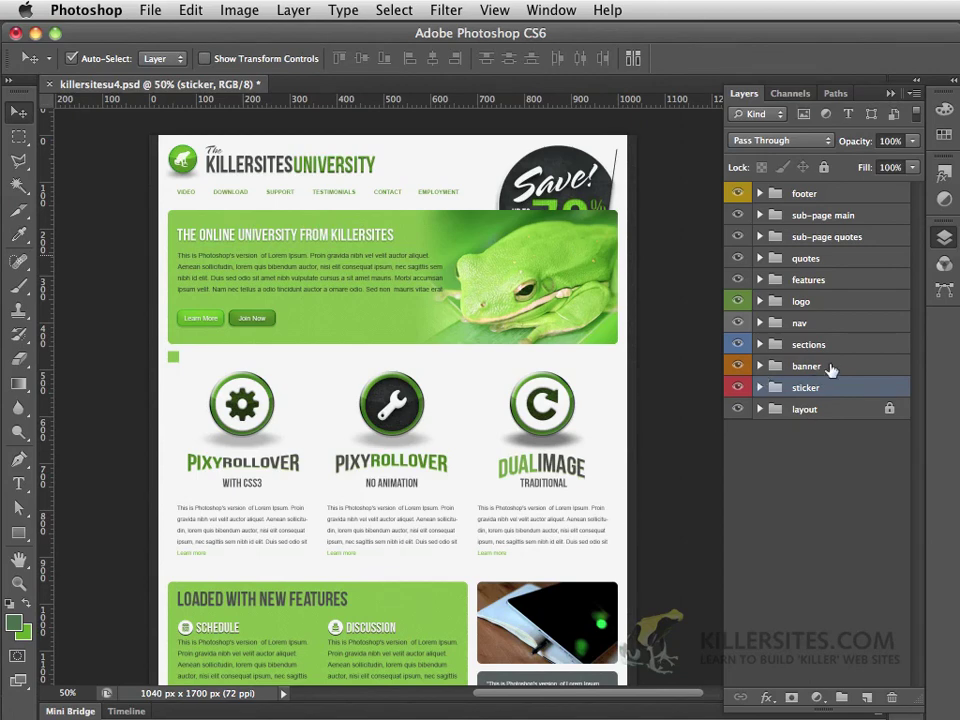
pyautogui.moveTo(839, 394); pyautogui.dragTo(843, 183)
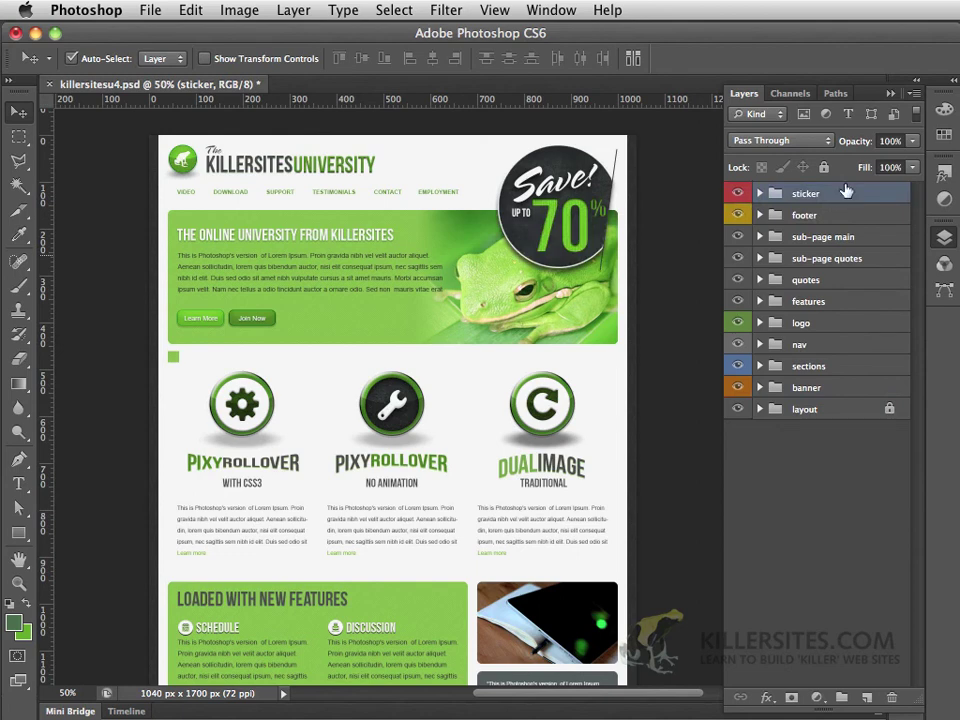
pyautogui.moveTo(845, 191); pyautogui.dragTo(816, 183)
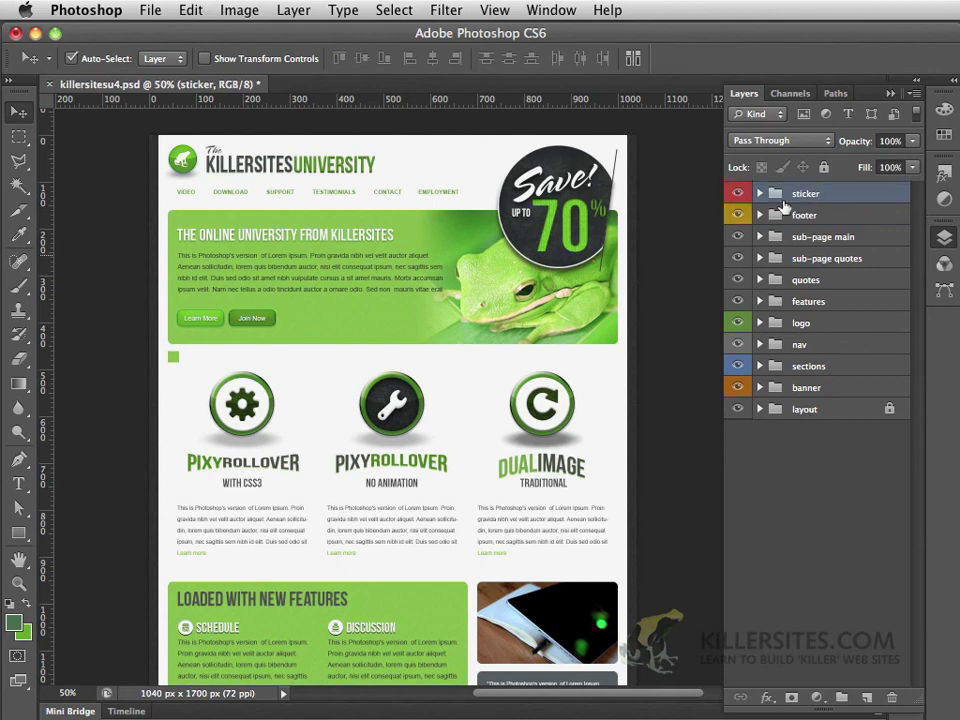